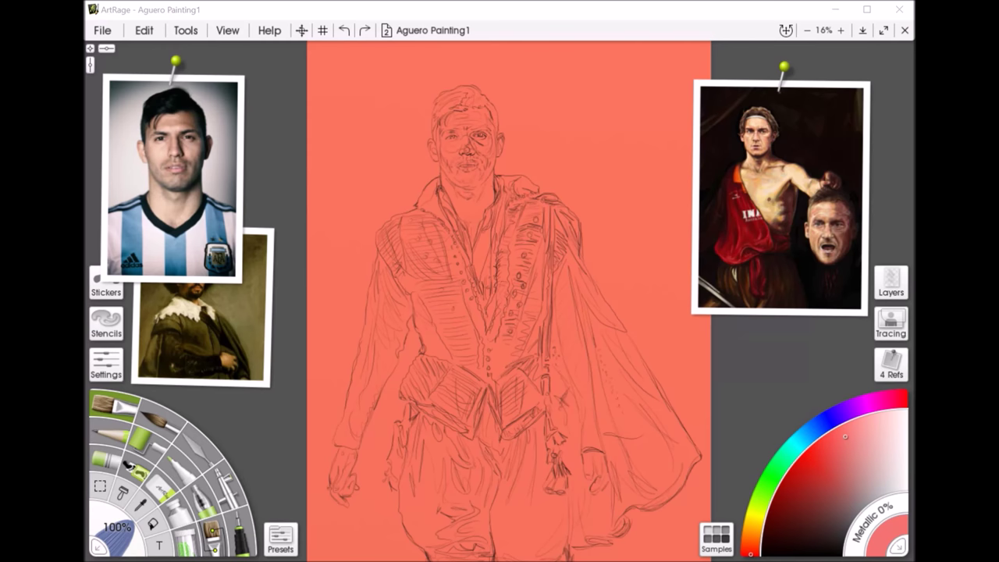
Step: Examine the pencil sketch of the figure, from the face down to the upper costume
scroll(497, 301, "up", 4)
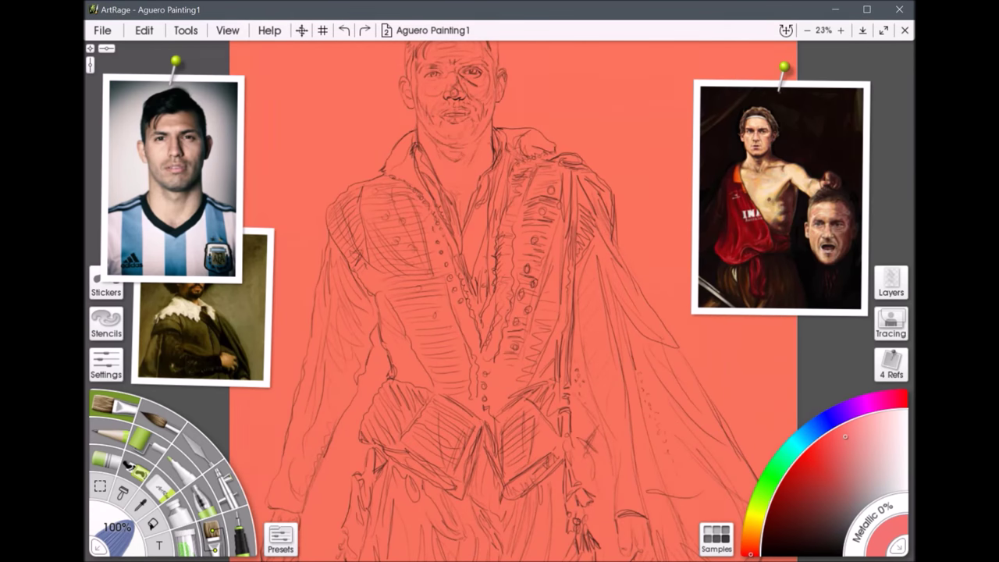
left_click_drag(491, 273, 510, 466)
scroll(500, 468, "up", 3)
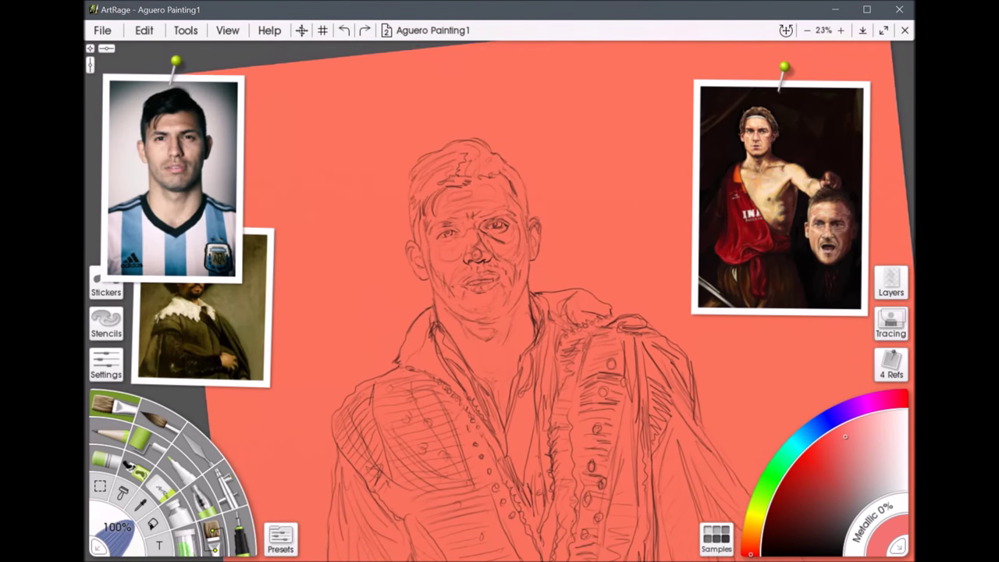
scroll(495, 312, "up", 2)
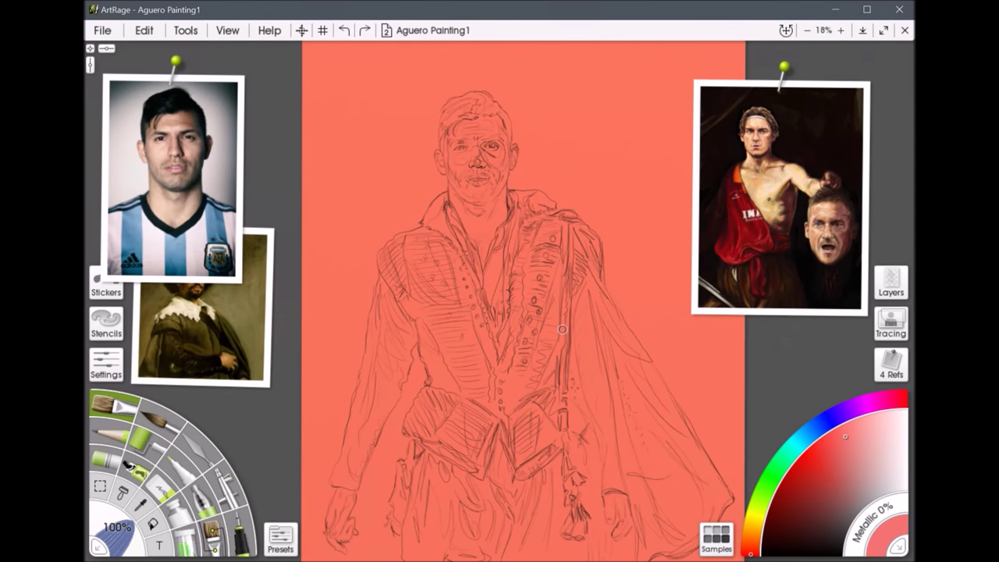
scroll(562, 329, "up", 3)
left_click_drag(590, 258, 635, 354)
Step: Switch to the Pencil, view its available presets, and pick a near-black colour
left_click(111, 432)
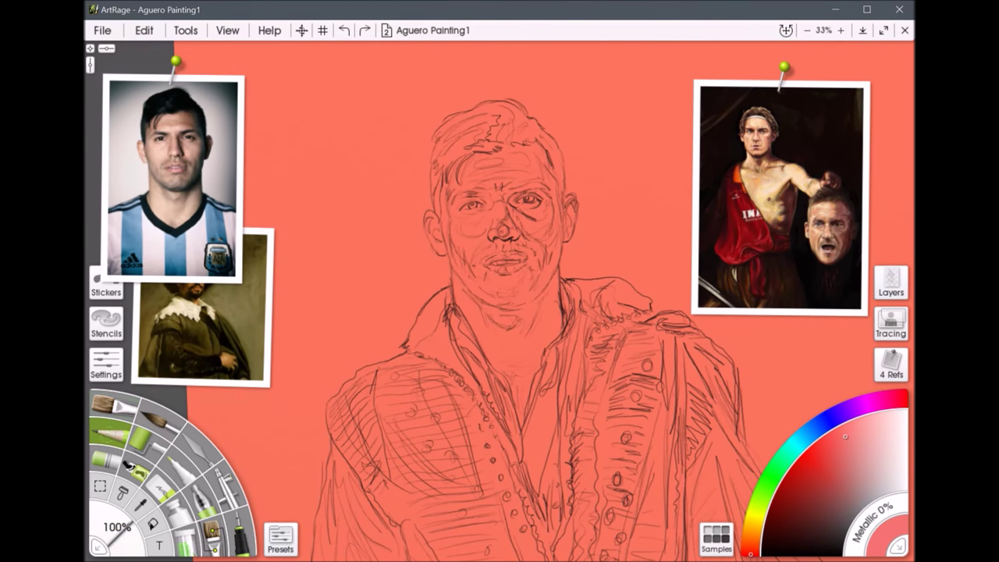
left_click(280, 537)
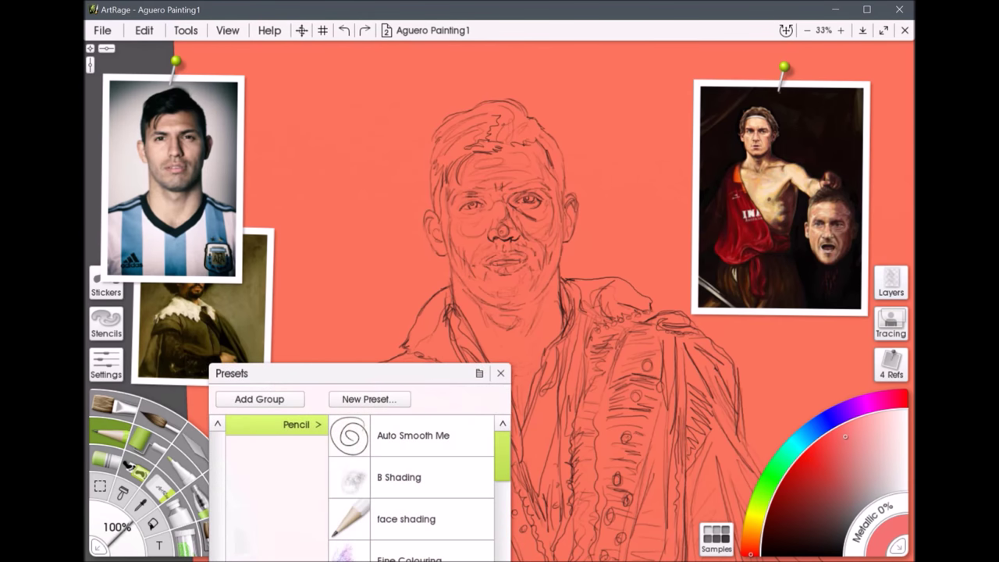
mouse_move(494, 362)
left_mouse_down()
mouse_move(499, 425)
mouse_move(494, 355)
left_mouse_up()
left_click(494, 281)
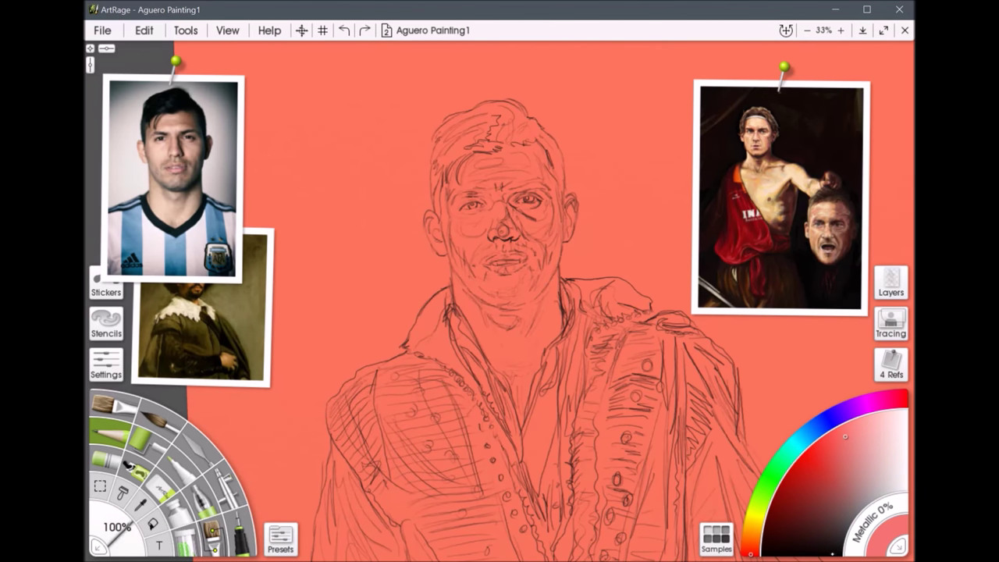
left_click(837, 550)
Step: Scribble pencil test strokes on the empty background beside the head and undo them
mouse_move(311, 163)
left_mouse_down()
mouse_move(307, 202)
mouse_move(335, 208)
mouse_move(313, 264)
mouse_move(333, 259)
mouse_move(326, 291)
mouse_move(353, 316)
left_mouse_up()
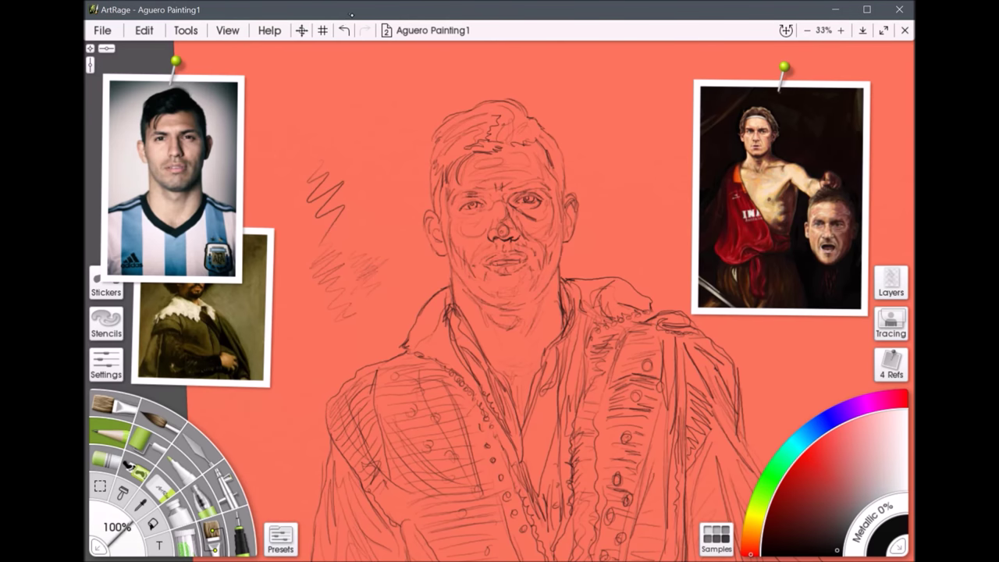
left_click(344, 29)
left_click(343, 30)
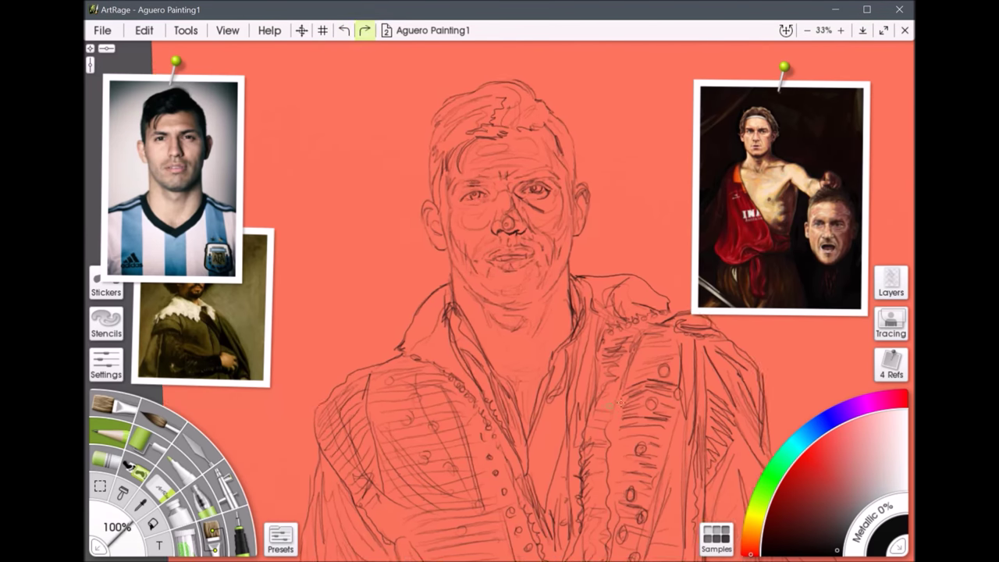
Step: Enlarge the footballer photo reference and the reference painting of the man with the white lace collar
mouse_move(621, 402)
left_mouse_down()
mouse_move(593, 367)
mouse_move(603, 407)
left_mouse_up()
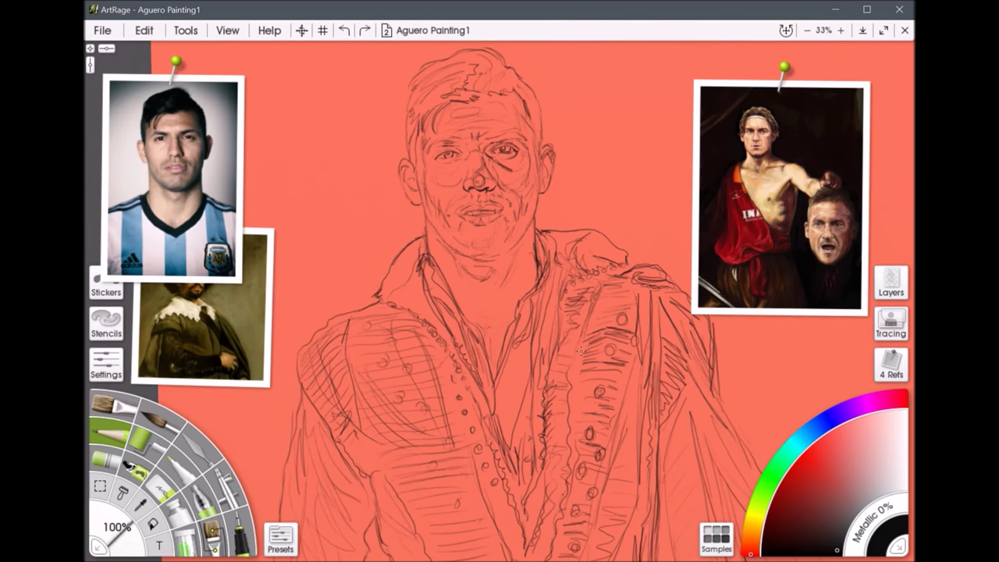
scroll(570, 324, "down", 3)
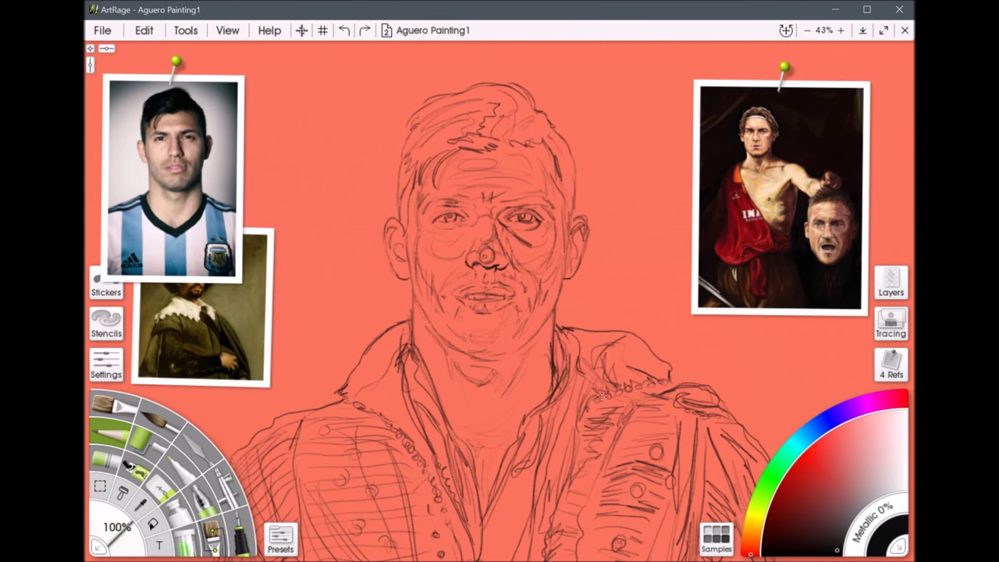
left_click_drag(156, 167, 206, 154)
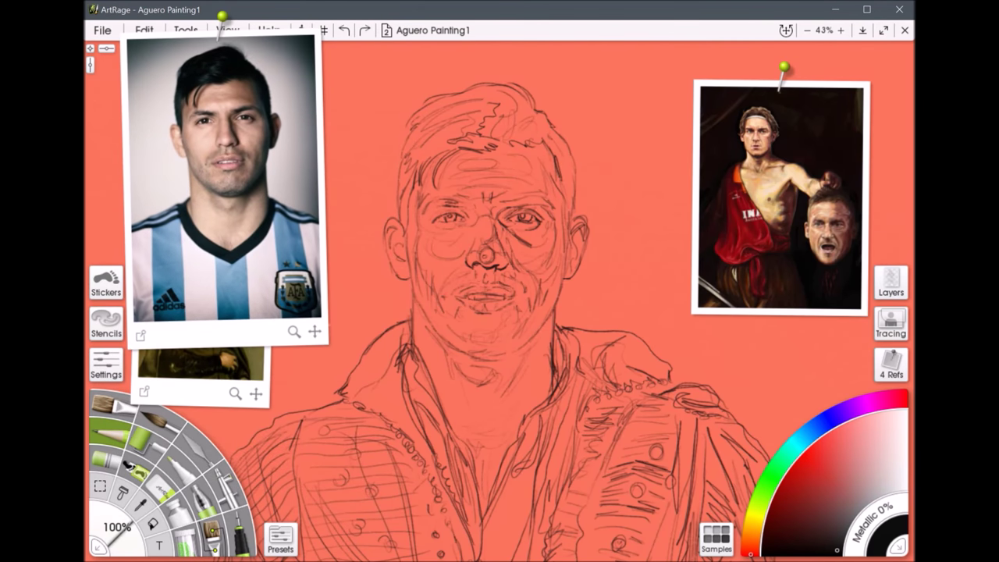
left_click(223, 364)
left_click_drag(235, 393, 329, 452)
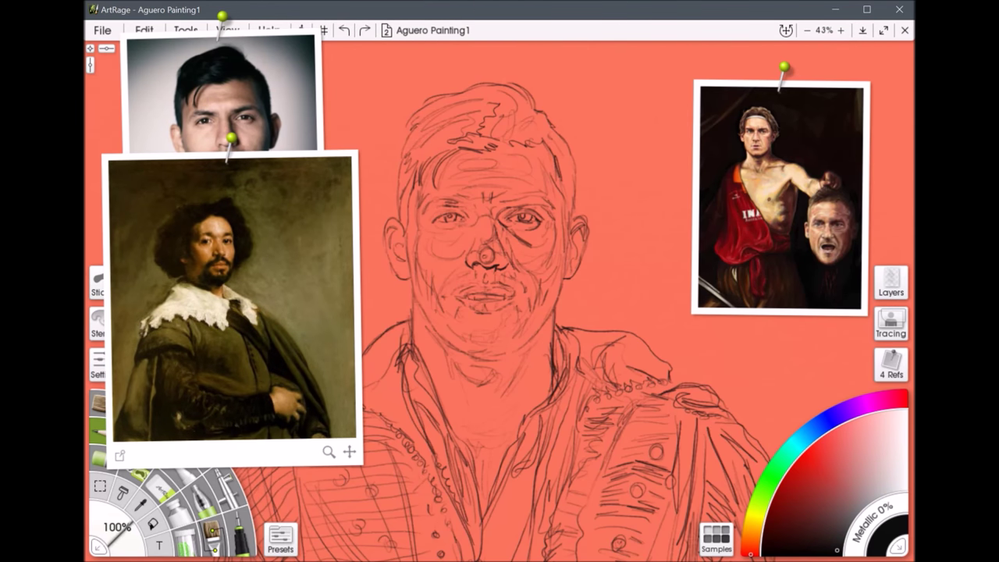
left_click_drag(329, 452, 298, 440)
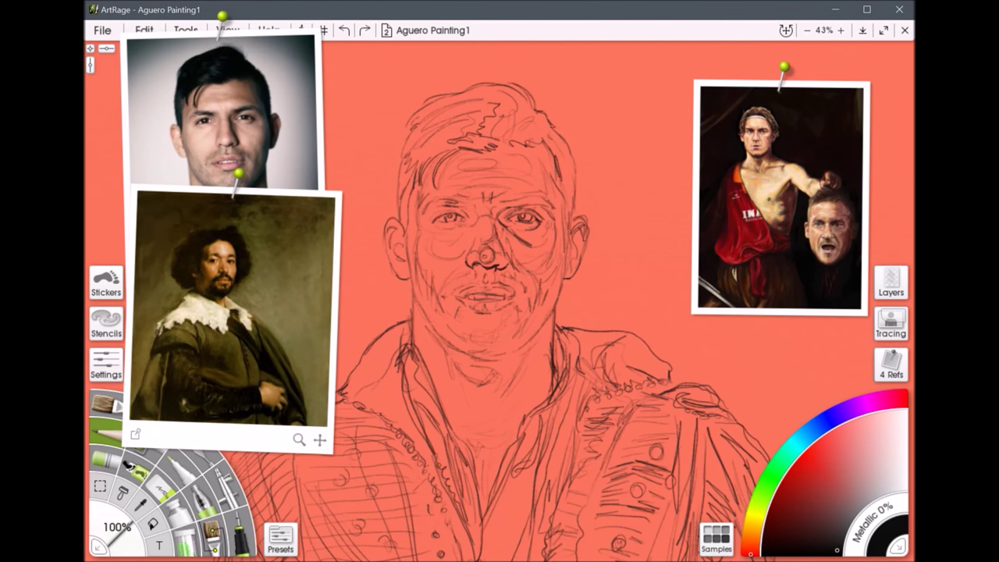
Step: Enlarge the red-jersey reference painting for inspection, and shrink it to a medium size beside the portrait
mouse_move(832, 328)
left_mouse_down()
mouse_move(868, 413)
mouse_move(882, 500)
mouse_move(809, 502)
mouse_move(784, 485)
left_mouse_up()
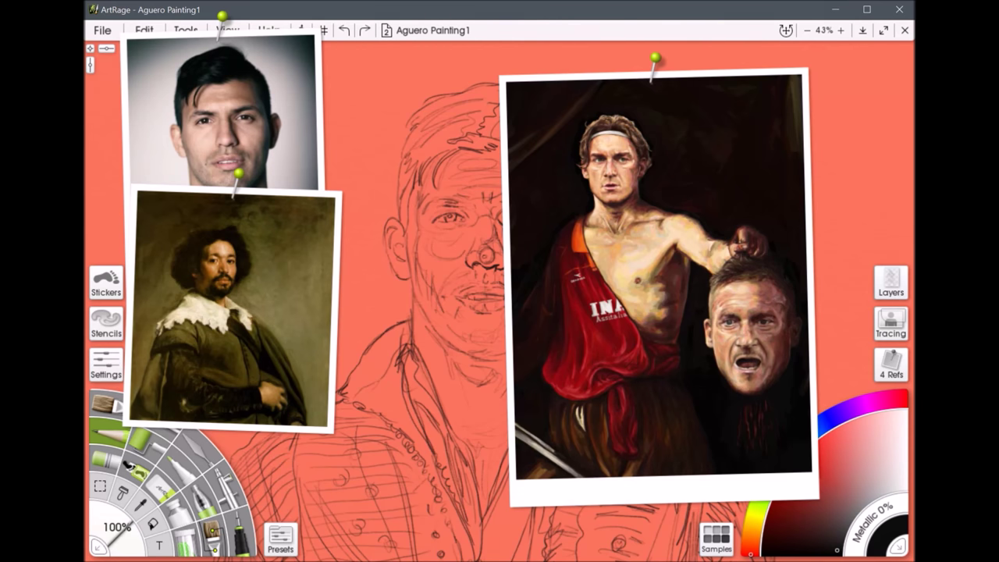
mouse_move(729, 298)
left_mouse_down()
mouse_move(766, 249)
mouse_move(828, 218)
mouse_move(820, 229)
left_mouse_up()
scroll(509, 257, "down", 5)
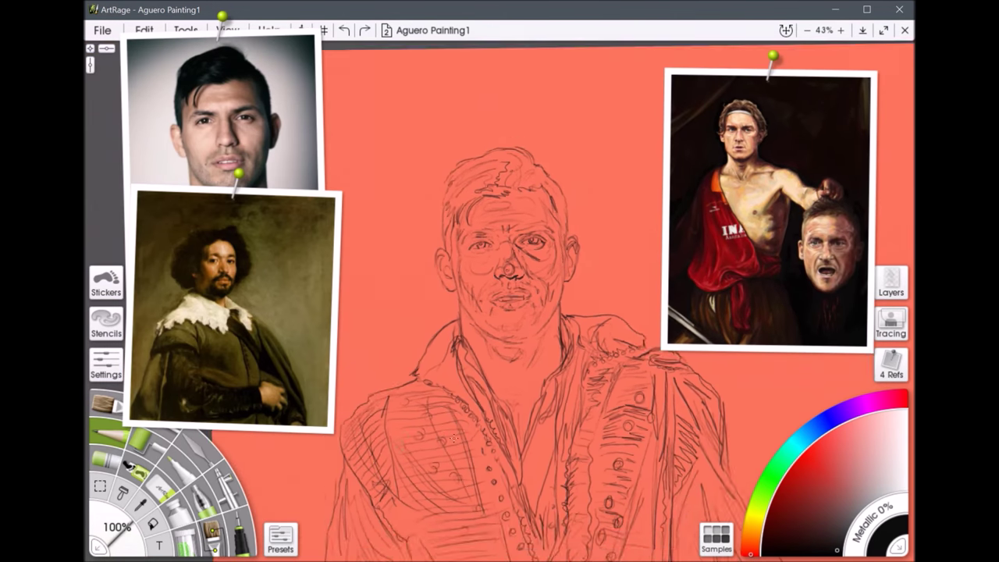
scroll(451, 411, "down", 1)
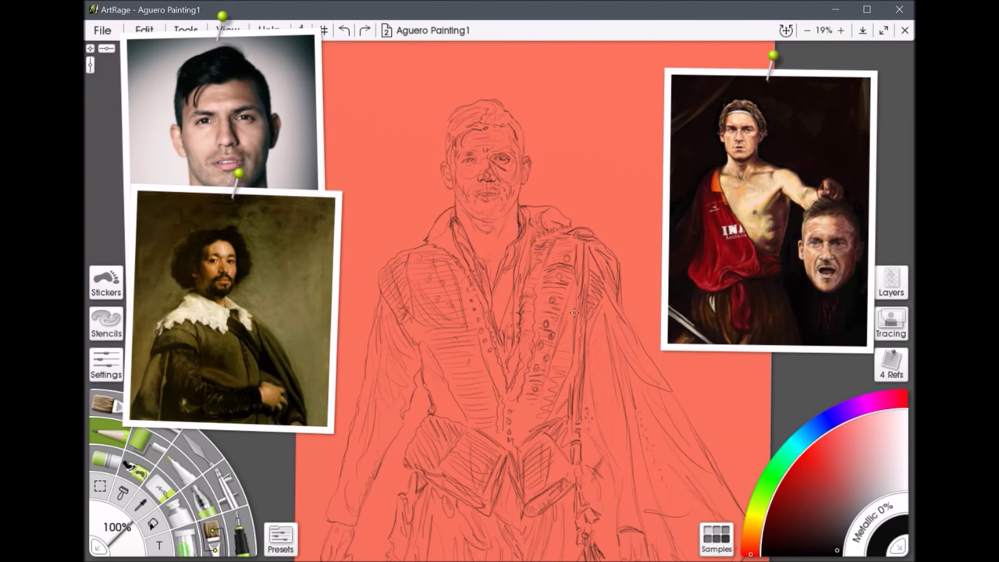
Step: Make the paint layer directly above the Aguero Pencil layer visible, and close the layer list
scroll(575, 313, "up", 5)
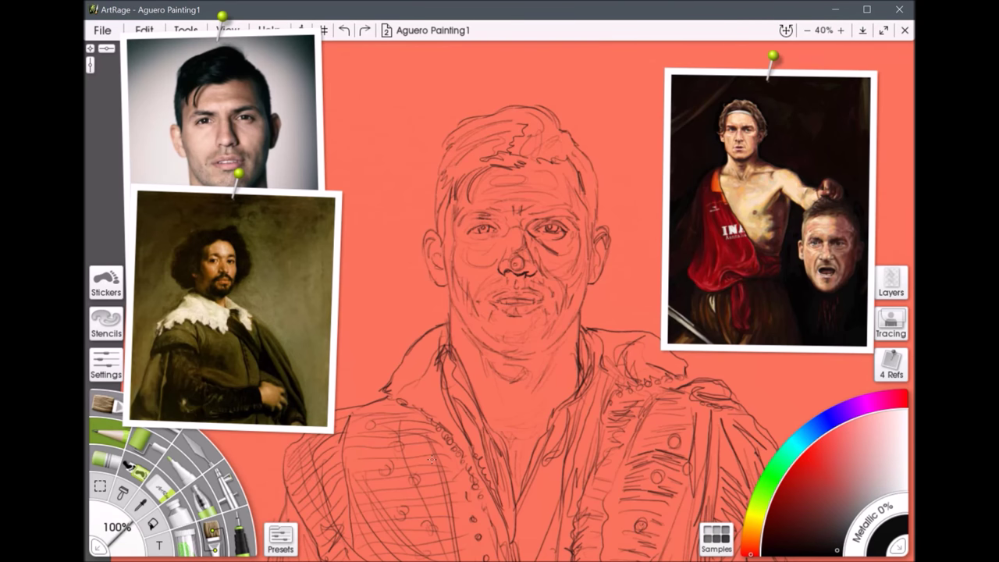
scroll(431, 459, "down", 3)
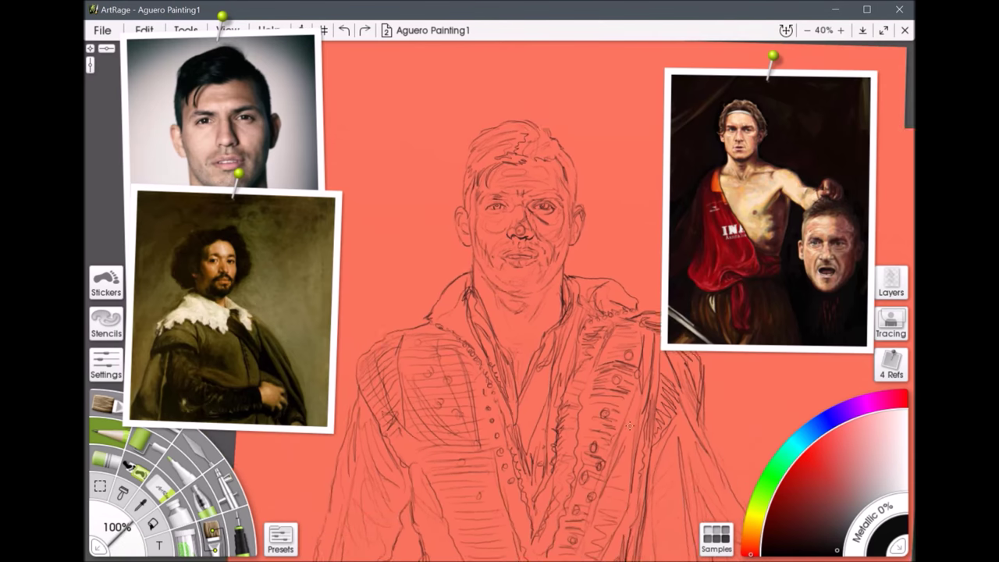
scroll(613, 404, "up", 2)
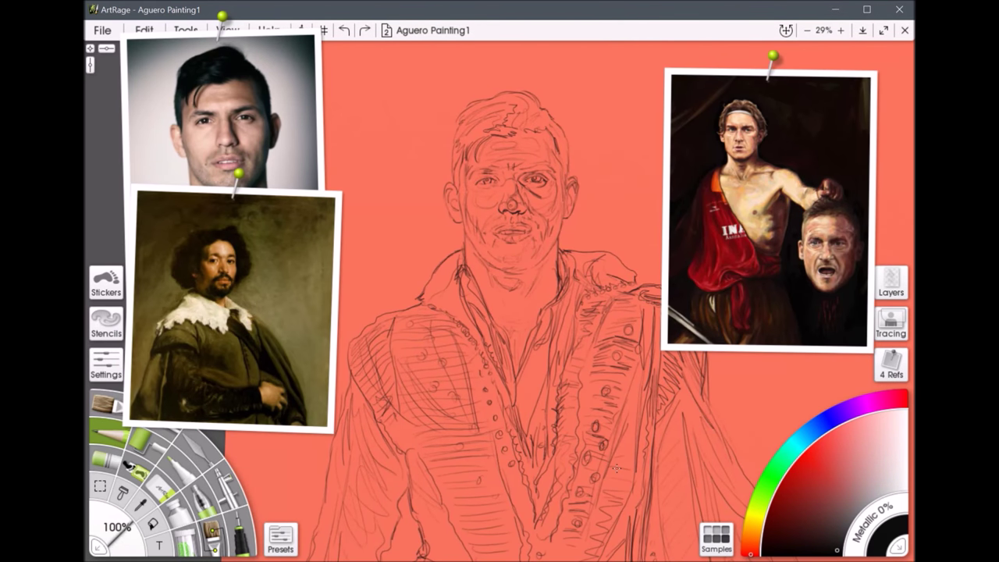
left_click(892, 283)
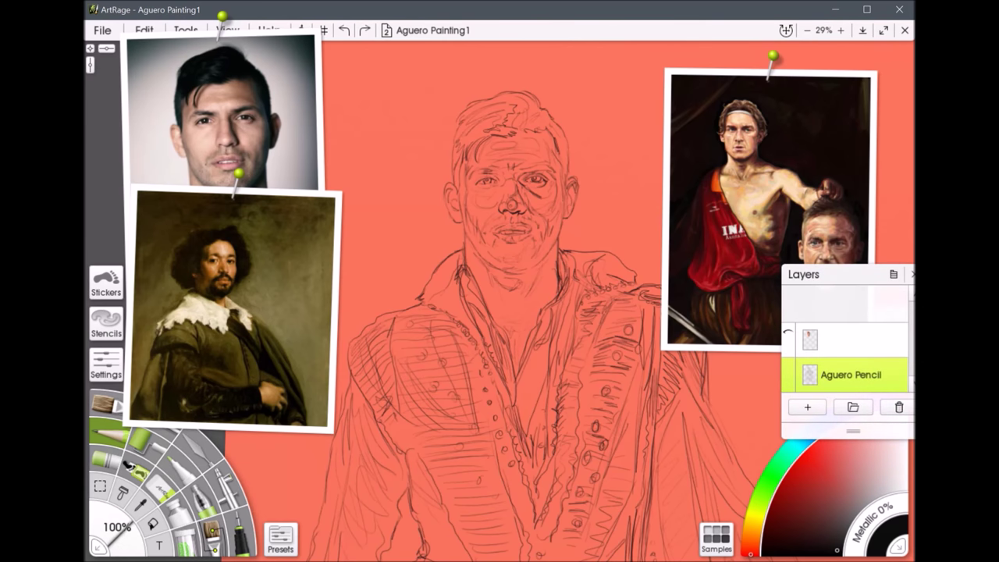
left_click(788, 335)
left_click_drag(864, 273, 813, 283)
left_click(864, 283)
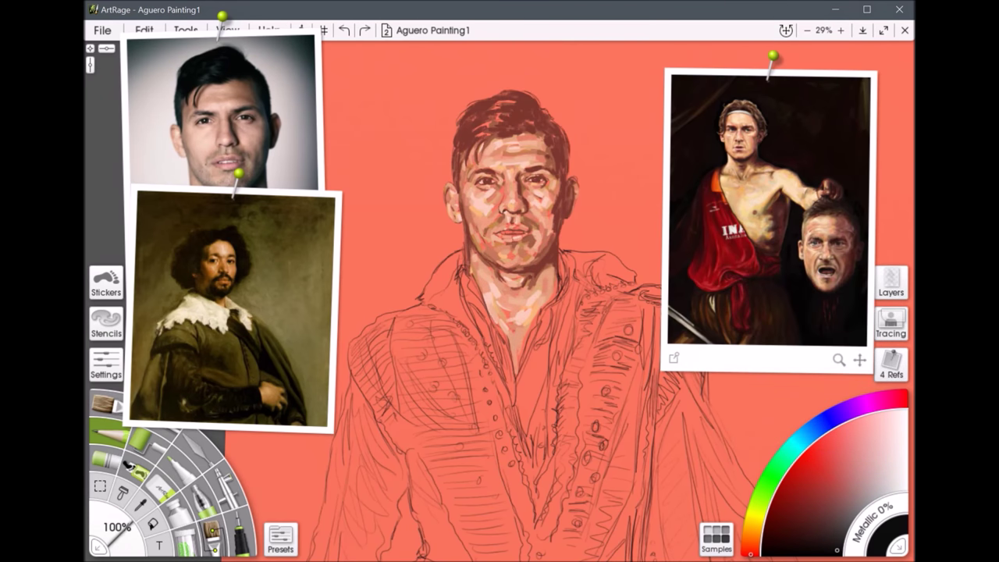
Step: Bring the footballer photo reference to the front for comparison with the painted face
scroll(496, 220, "up", 4)
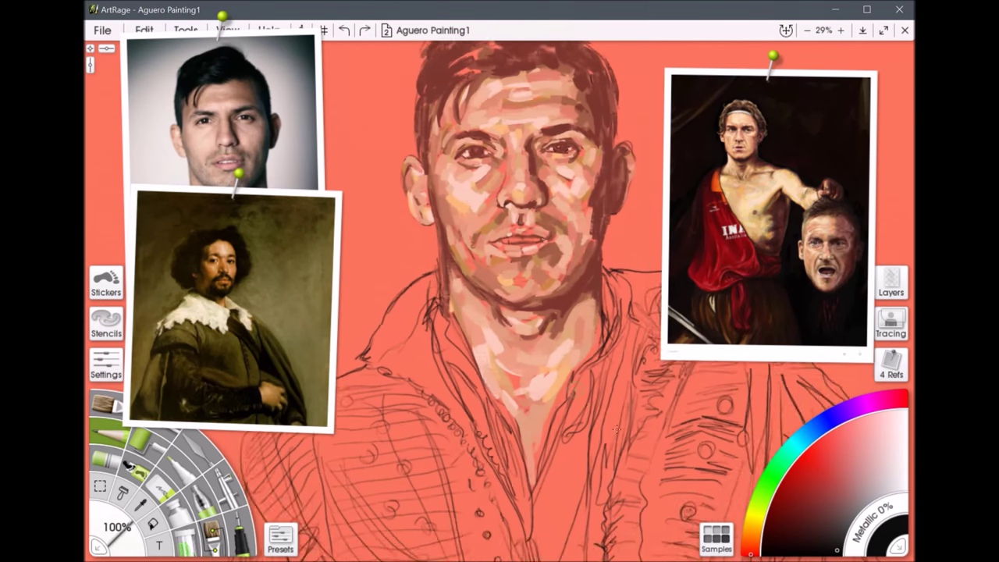
left_click(271, 156)
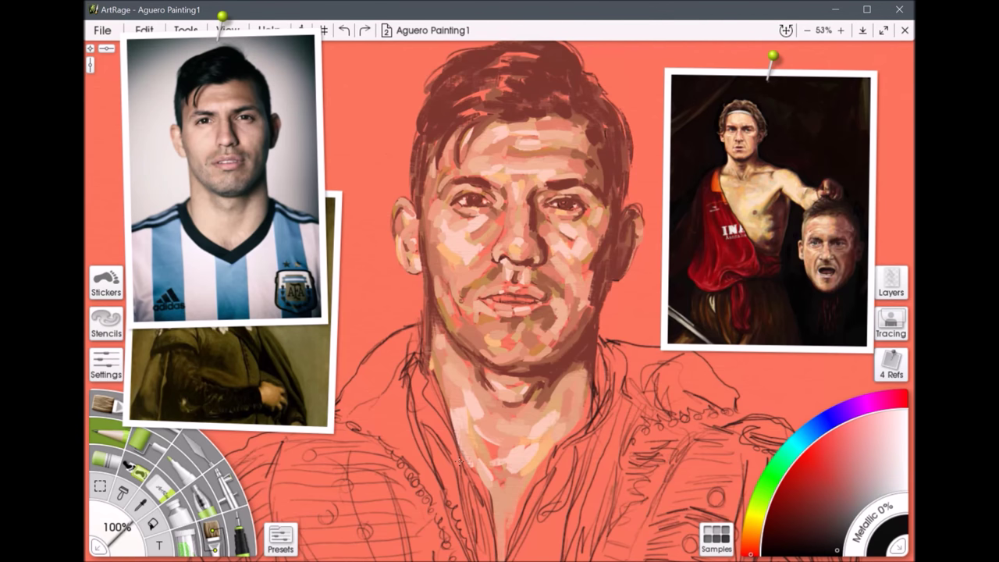
mouse_move(229, 107)
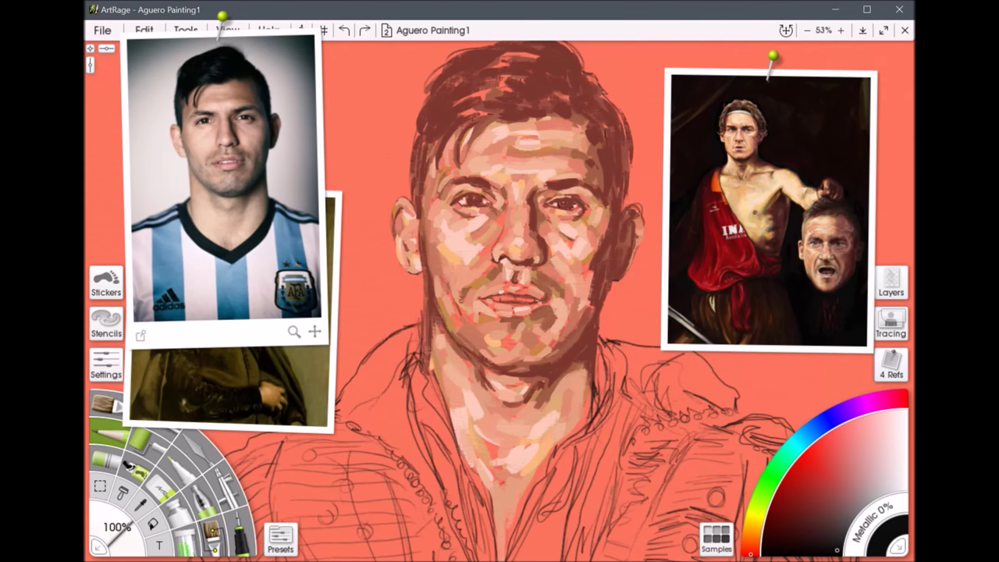
Step: Reposition the lace-collar painting over the footballer photo, and shrink the red-jersey reference toward the canvas's outer edge
scroll(483, 481, "down", 4)
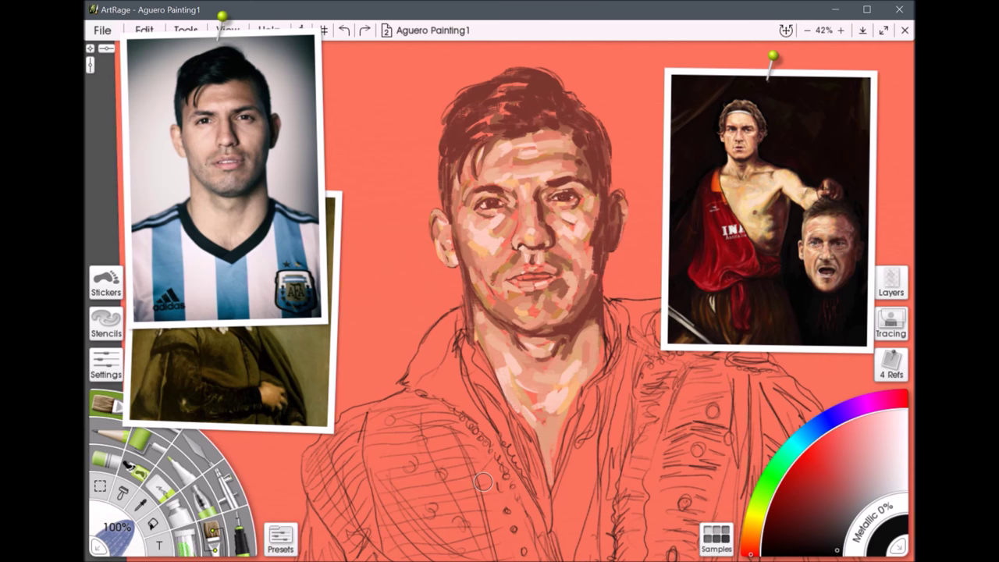
left_click_drag(316, 357, 341, 304)
scroll(461, 214, "up", 3)
scroll(539, 296, "down", 1)
left_click_drag(771, 210, 827, 179)
Step: Examine the brushwork on the painted face up close, and review the oil brush's settings
scroll(527, 251, "up", 6)
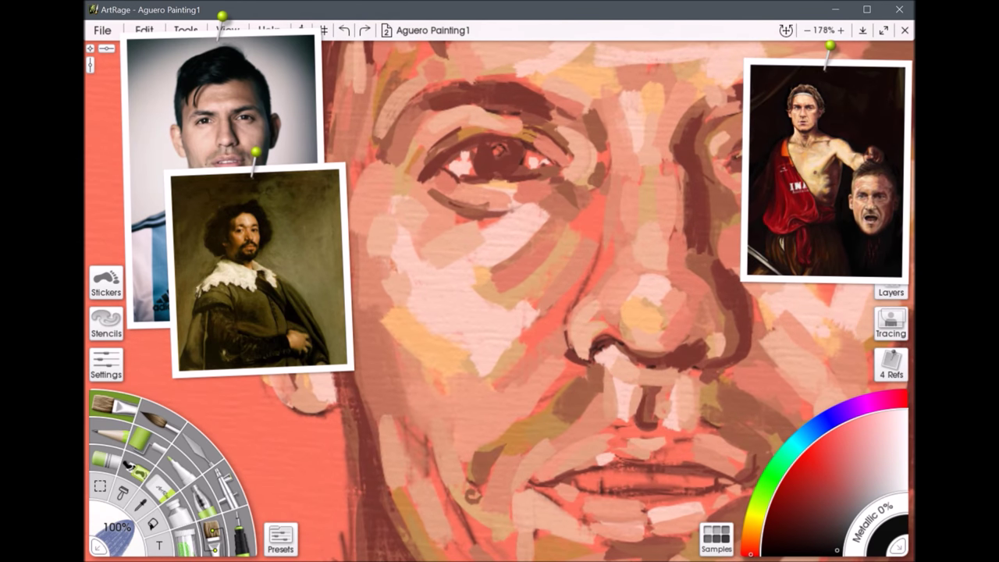
scroll(593, 296, "down", 5)
scroll(614, 416, "down", 3)
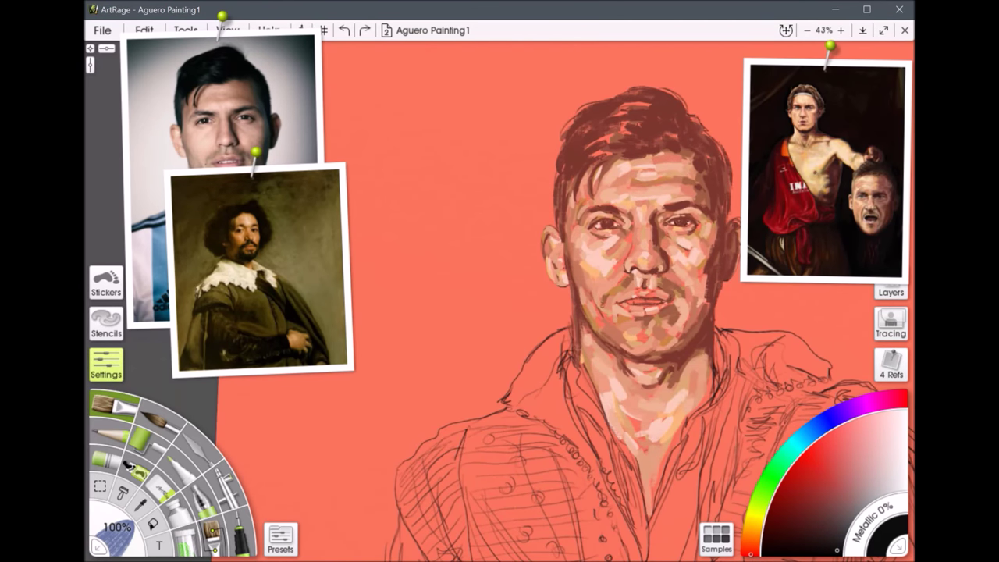
left_click(106, 363)
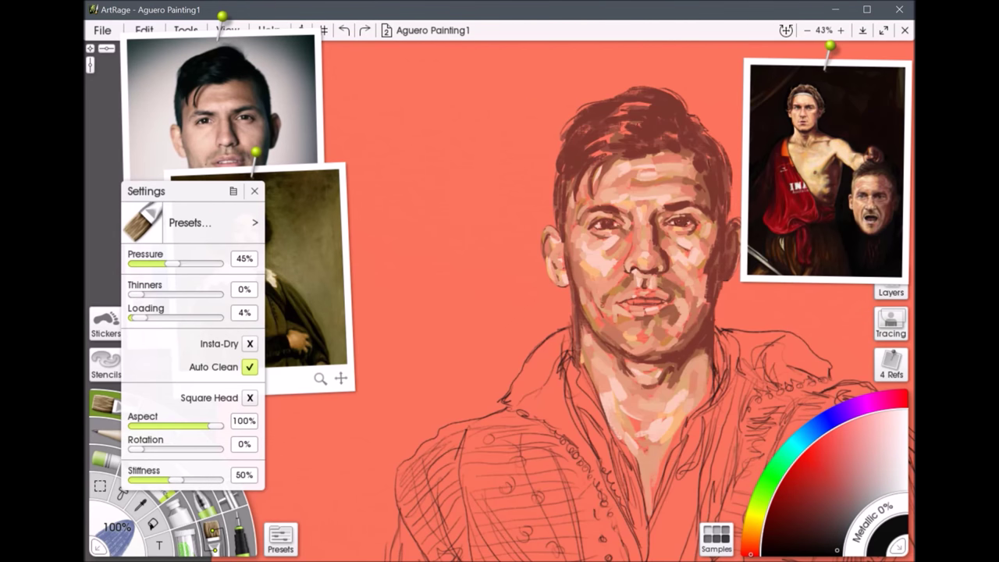
left_click(255, 190)
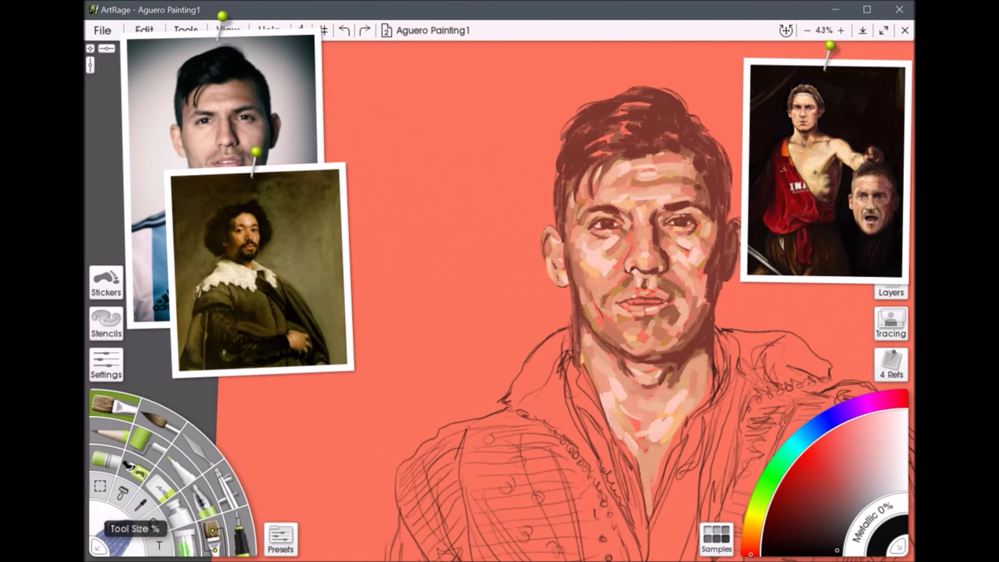
Step: Paint several dark tapered oil brush test strokes on the background beside the portrait and undo them
left_click_drag(382, 308, 440, 196)
mouse_move(429, 327)
left_mouse_down()
mouse_move(445, 222)
mouse_move(481, 290)
left_mouse_up()
left_click_drag(408, 377, 477, 324)
left_click_drag(393, 406, 467, 354)
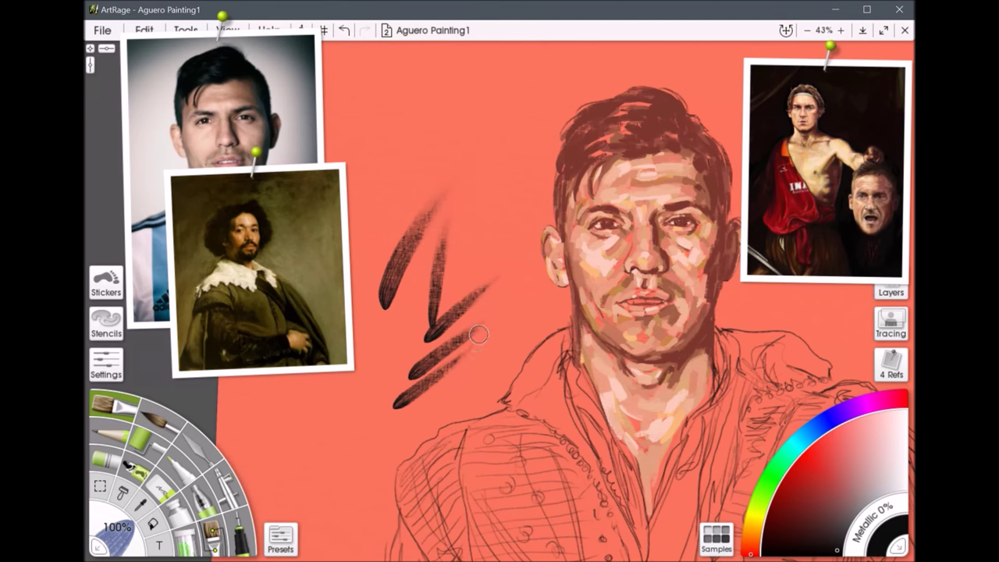
left_click(344, 30)
left_click(344, 29)
left_click(344, 29)
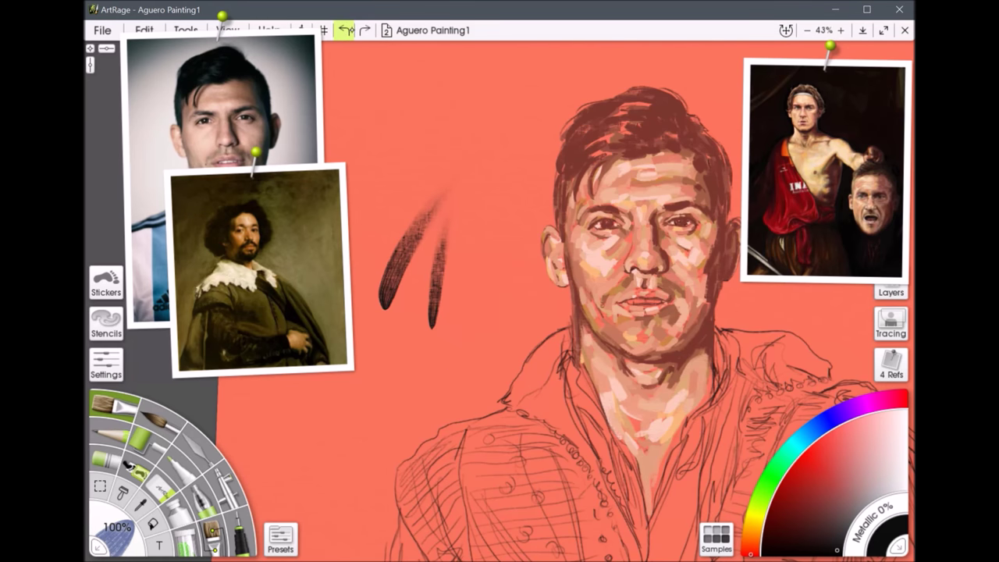
left_click(344, 30)
left_click(344, 29)
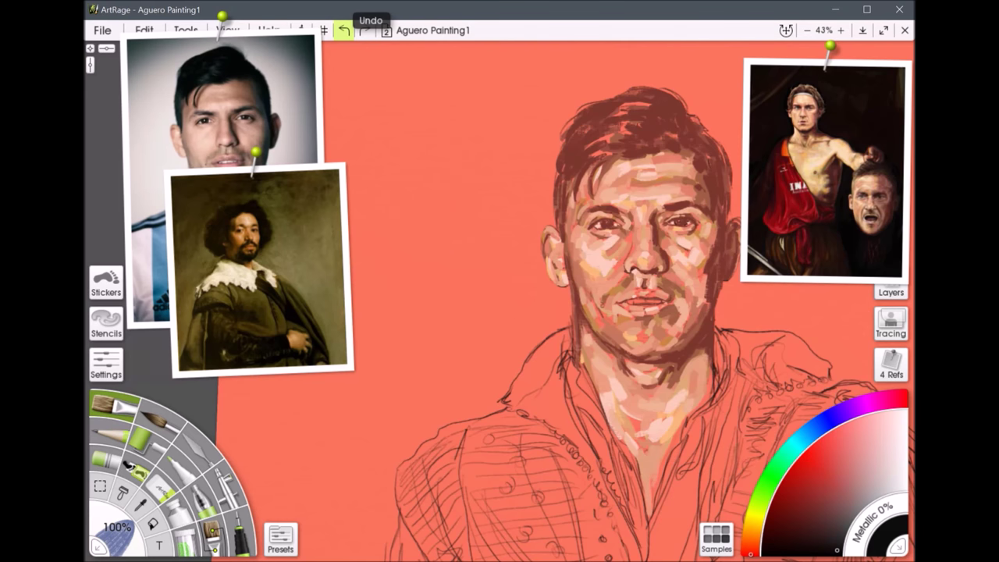
Step: Paint several dark tapered oil brush strokes and a dab on the background beside the portrait, and undo the latest ones
left_click_drag(403, 340, 455, 236)
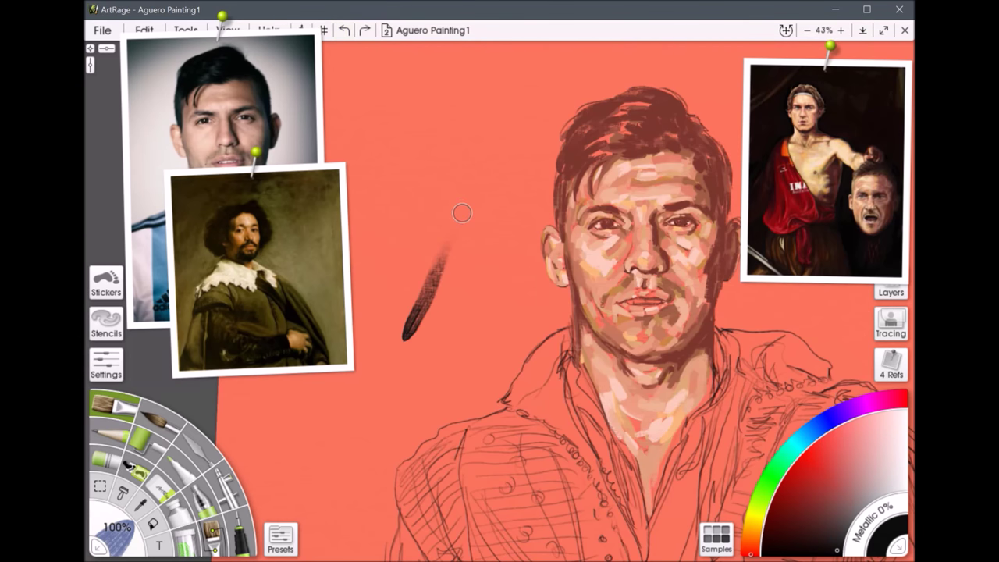
left_click(459, 264)
left_click_drag(455, 330, 478, 194)
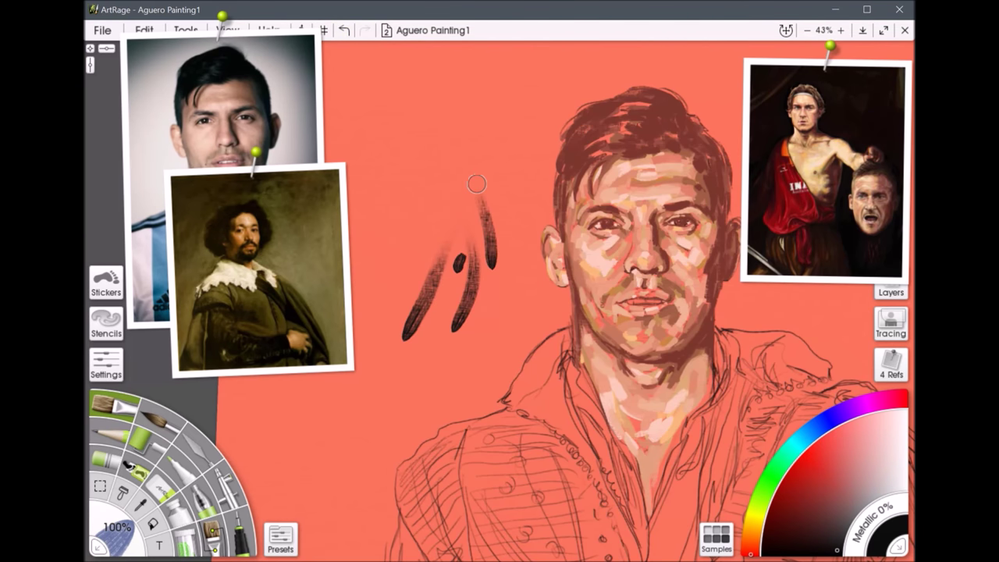
left_click_drag(406, 224, 442, 130)
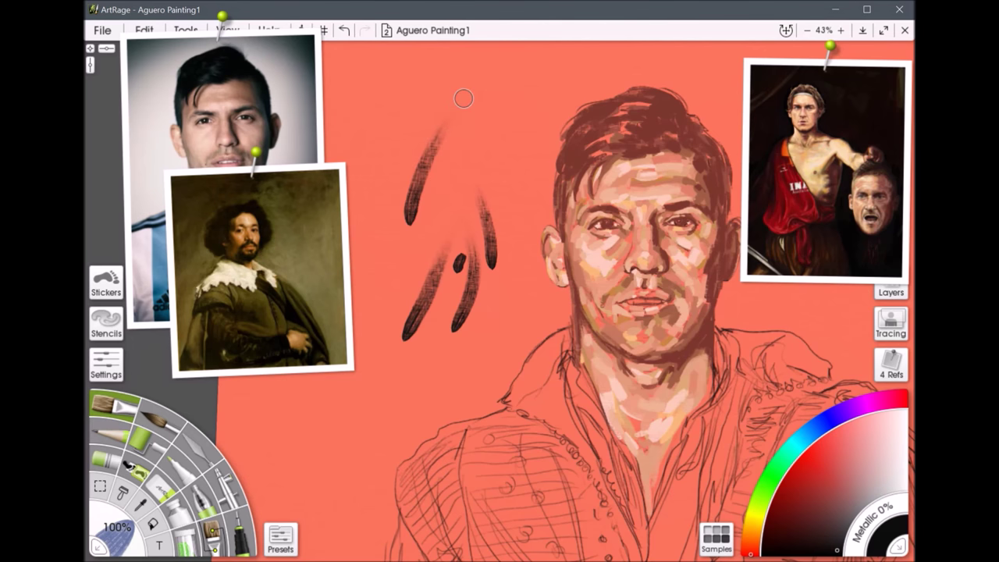
left_click(344, 30)
left_click(344, 29)
left_click(344, 30)
left_click(344, 30)
Step: Paint muted red and pale pink strokes over the dark test stroke to mix the wet paint, and undo them
left_click(842, 461)
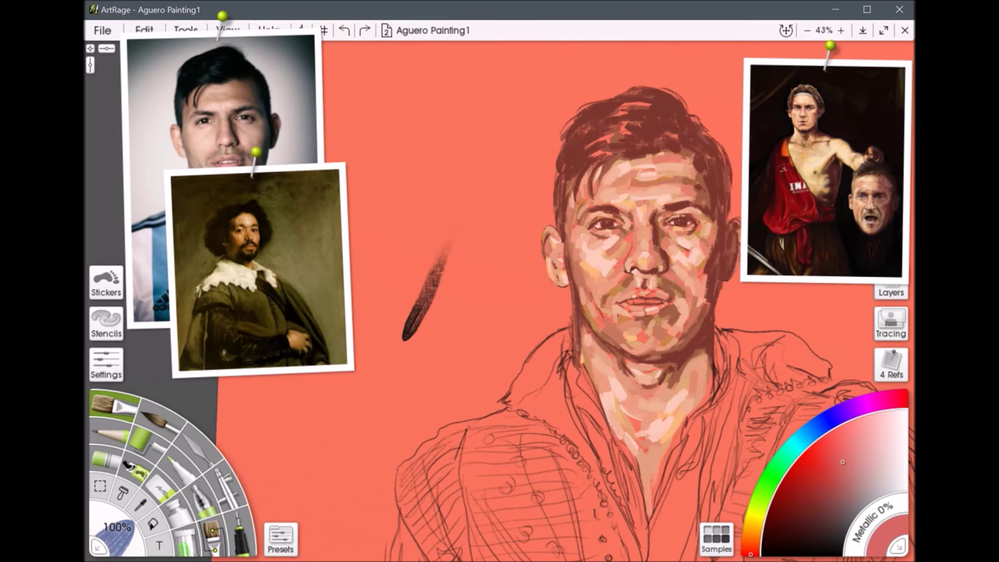
left_click_drag(401, 313, 468, 232)
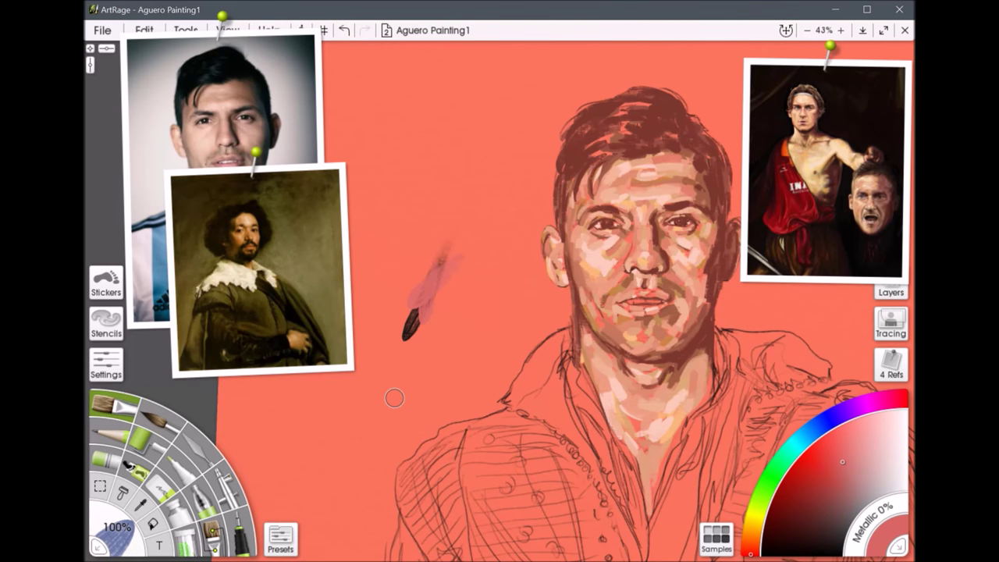
left_click(872, 431)
left_click_drag(434, 316, 425, 245)
left_click_drag(451, 297, 458, 231)
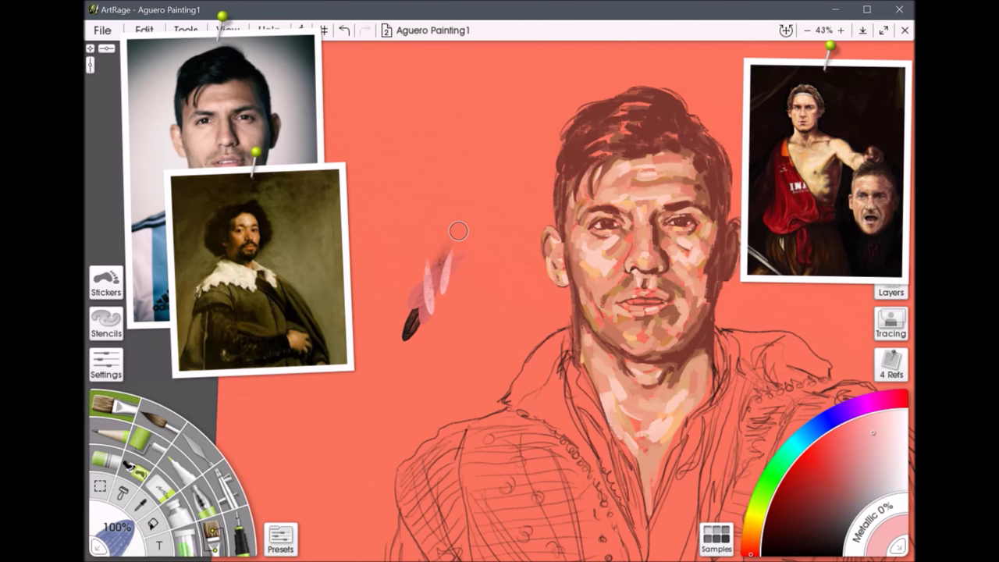
left_click(344, 32)
left_click(345, 31)
left_click(344, 32)
left_click(344, 32)
Step: Increase the oil brush's loading and blend overlapping pink and dark test strokes on the background beside the portrait
left_click(106, 363)
left_click_drag(165, 316, 199, 317)
mouse_move(405, 238)
left_mouse_down()
mouse_move(450, 173)
mouse_move(458, 195)
left_mouse_up()
left_click(404, 238, "alt")
mouse_move(404, 238)
left_mouse_down()
mouse_move(442, 170)
mouse_move(433, 220)
mouse_move(466, 181)
left_mouse_up()
left_click_drag(428, 248, 426, 163)
mouse_move(412, 262)
left_mouse_down()
mouse_move(404, 191)
mouse_move(403, 252)
mouse_move(450, 202)
mouse_move(448, 217)
mouse_move(419, 229)
mouse_move(409, 265)
left_mouse_up()
left_click_drag(402, 198, 430, 253)
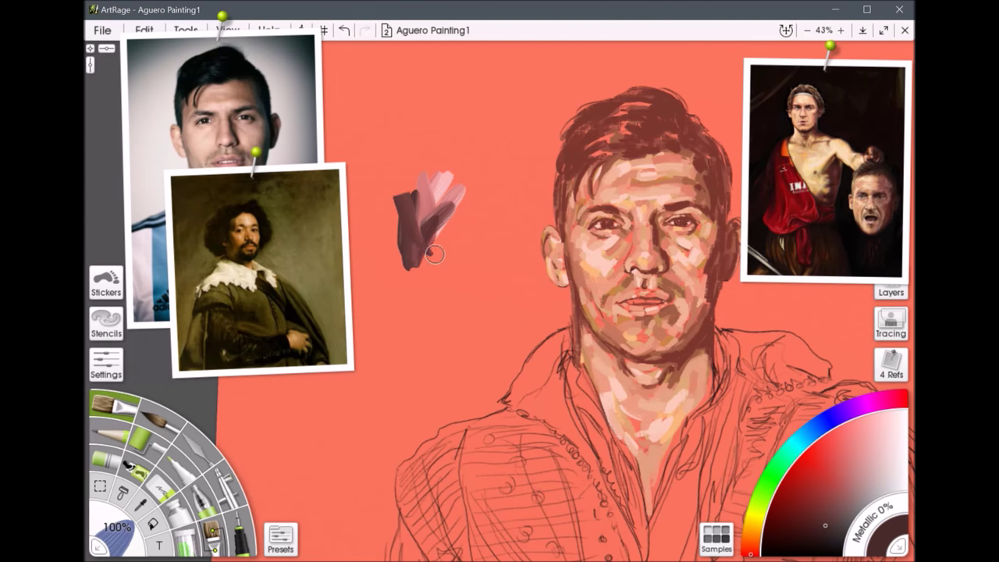
Step: Undo all the blended pink and dark test strokes beside the portrait
left_click(344, 30)
left_click(344, 30)
left_click(344, 30)
left_click(344, 30)
left_click(344, 29)
left_click(344, 30)
left_click(344, 30)
left_click(344, 29)
left_click(344, 30)
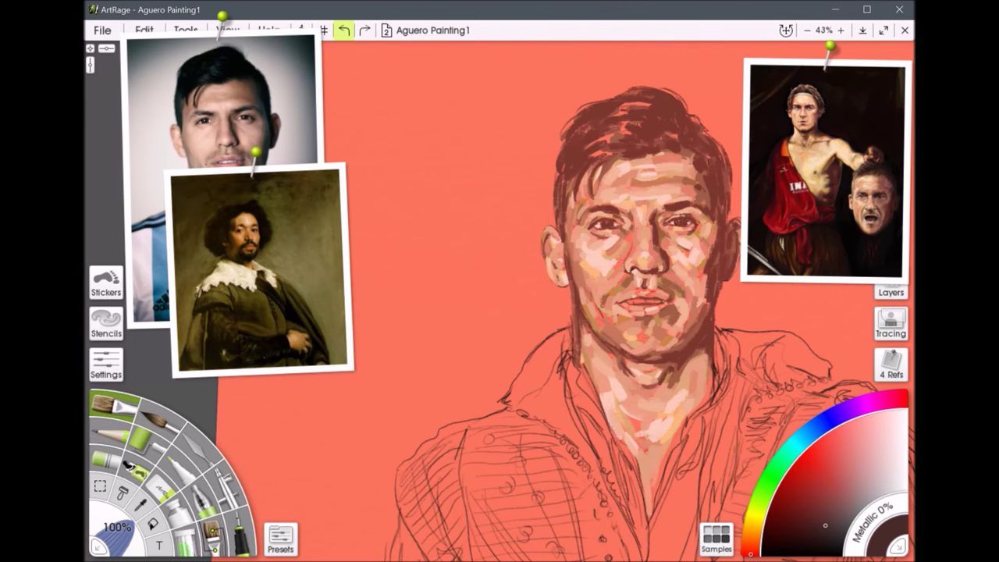
Step: Examine the brushwork on the early face up close, and compare it with the more finished face in Aguero painting2
scroll(541, 300, "up", 4)
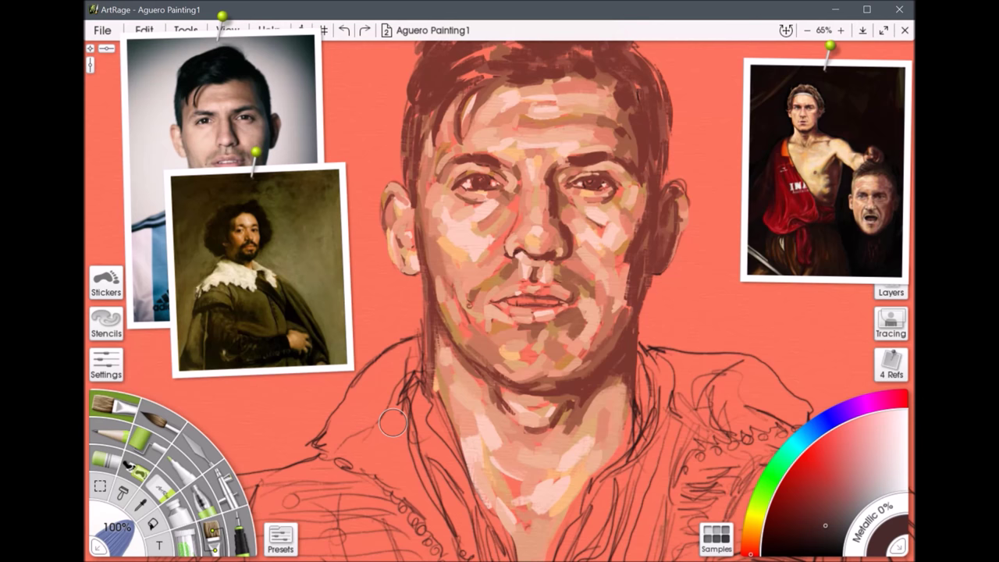
scroll(392, 422, "down", 4)
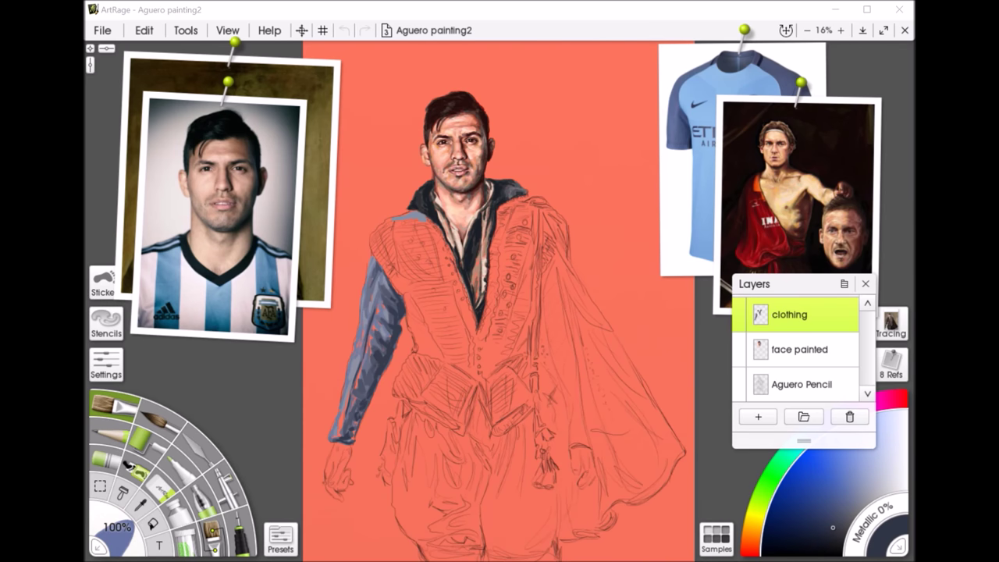
left_click(883, 290)
scroll(884, 290, "up", 3)
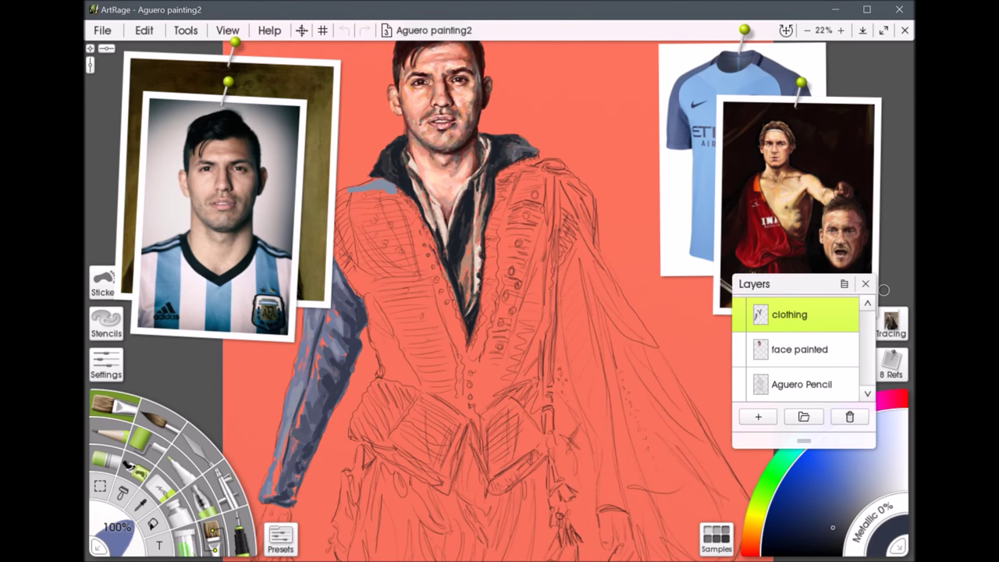
scroll(500, 300, "up", 2)
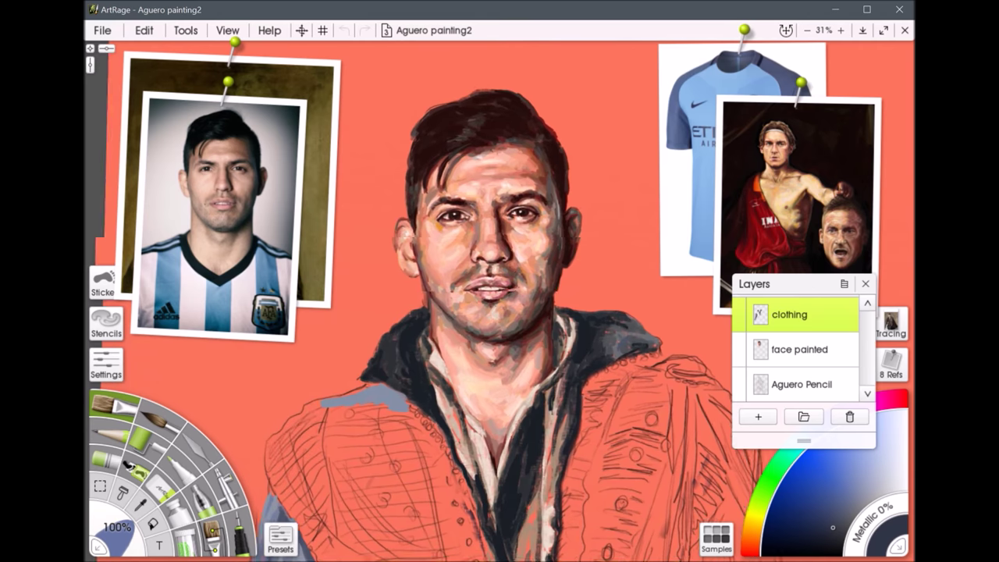
key("ctrl+equal")
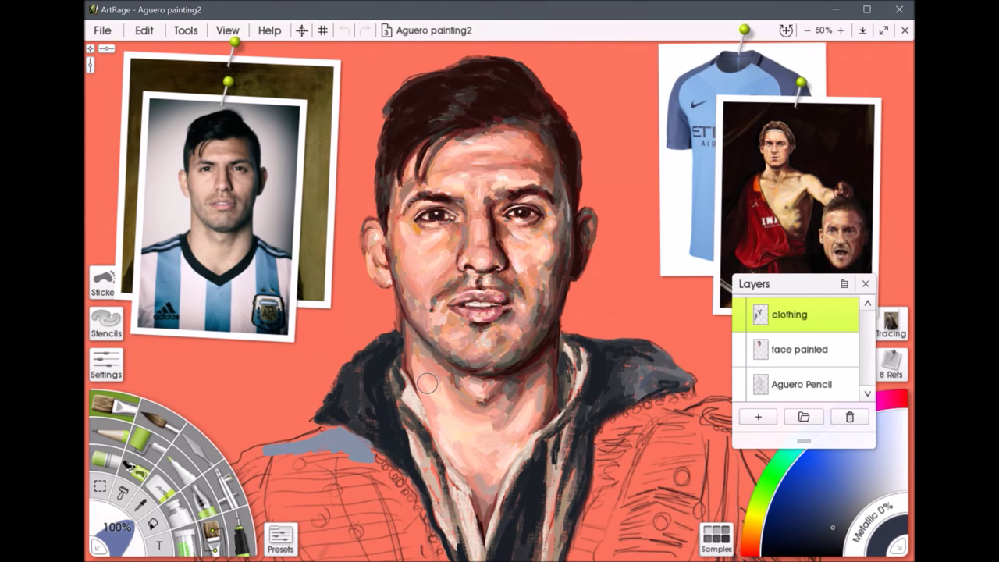
Step: Try a dark blue stroke on the base of the neck, undo it, and examine the facial skin tones up close
left_click_drag(410, 467, 437, 452)
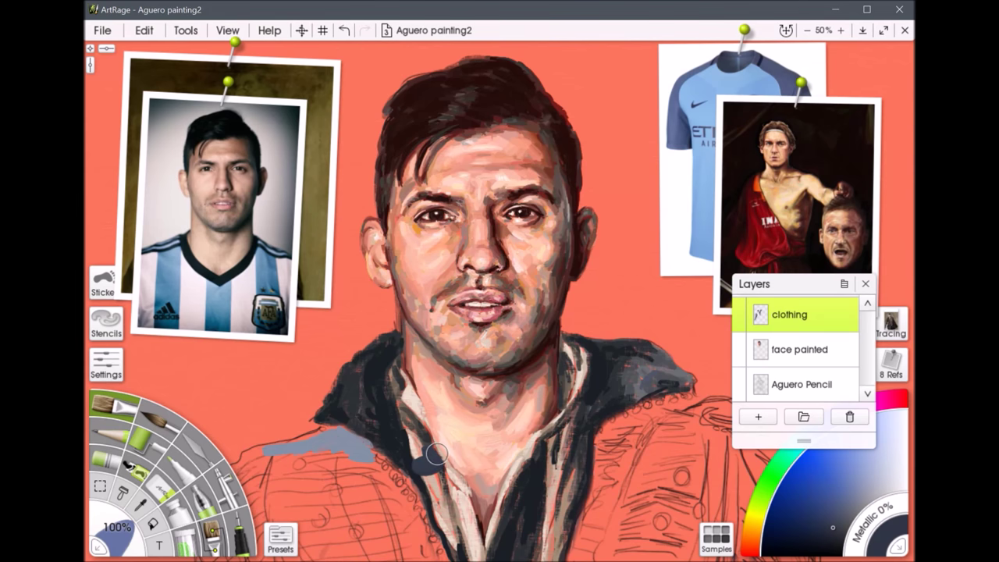
key("ctrl+z")
key("ctrl+minus")
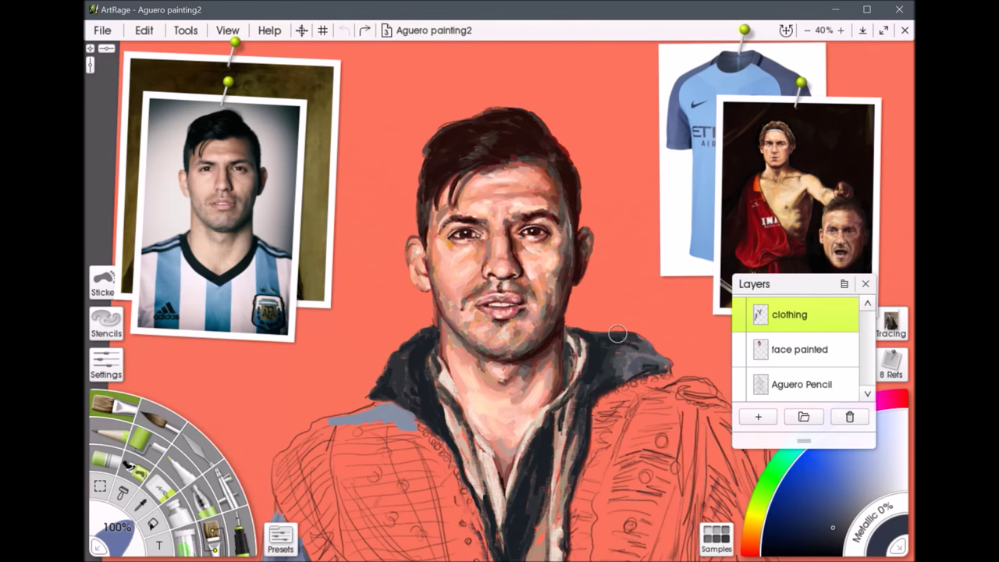
scroll(617, 334, "up", 6)
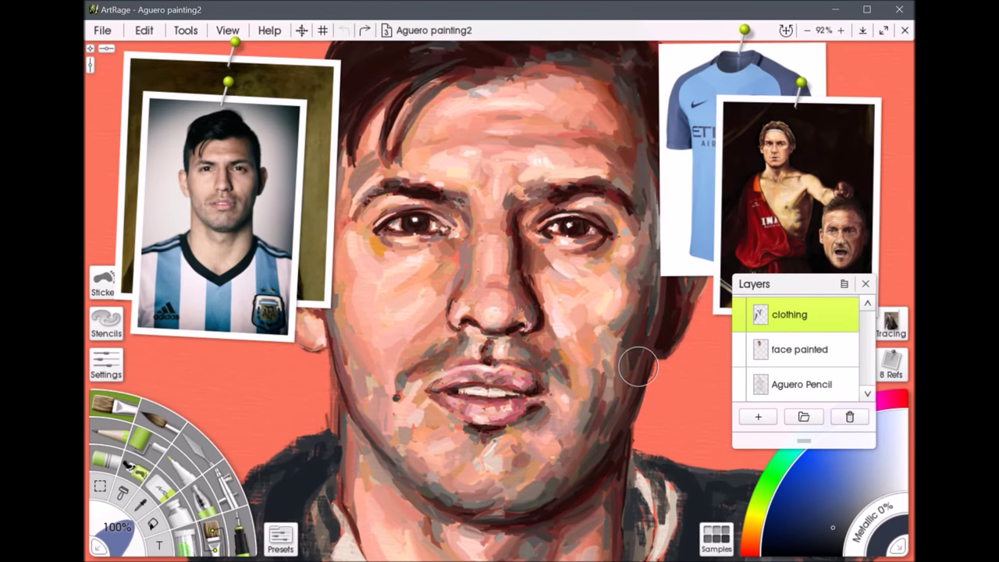
scroll(638, 367, "down", 2)
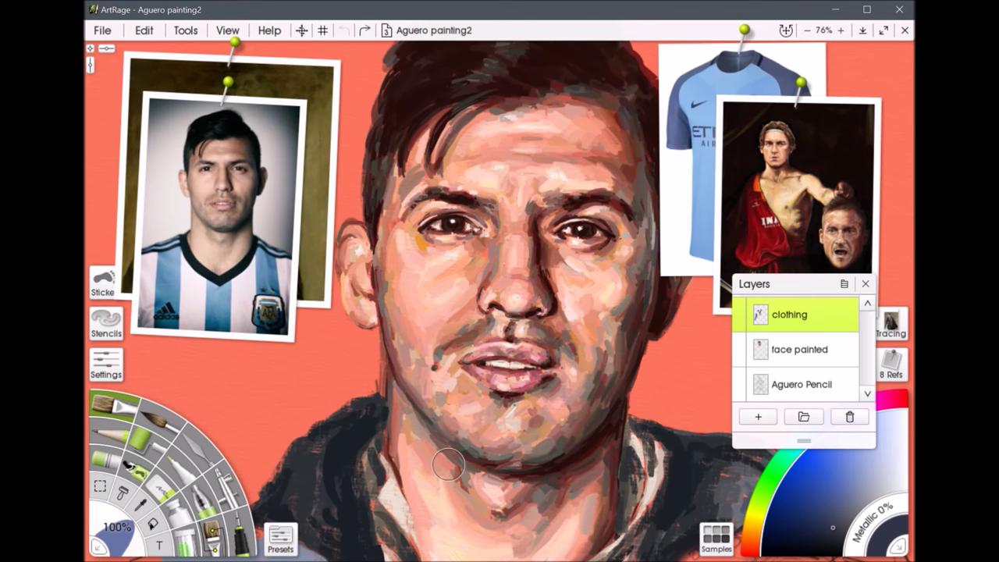
scroll(448, 465, "down", 3)
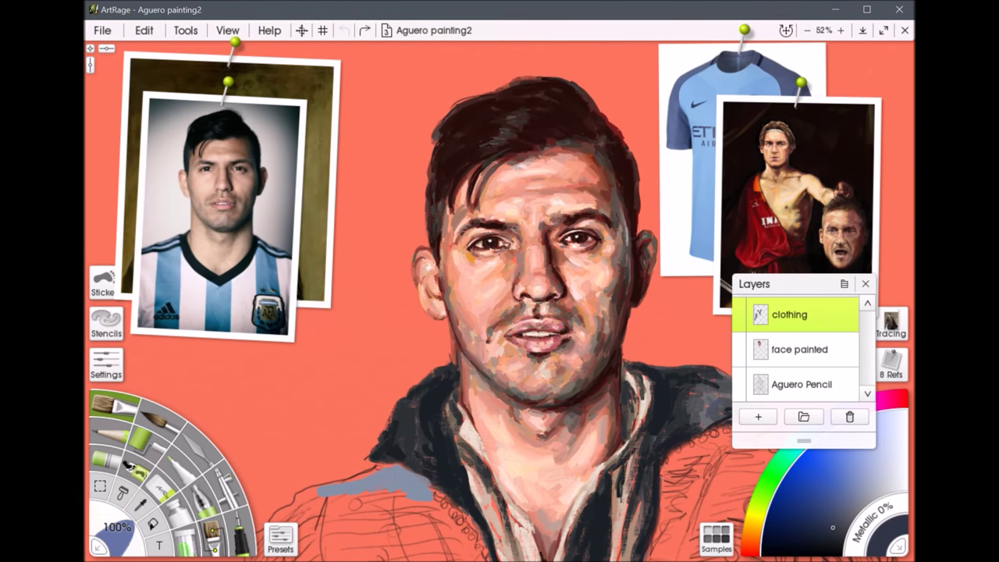
Step: Set the oil brush's thinners to 0%, try a loading of 54%, and settle on a lower loading
left_click(110, 366)
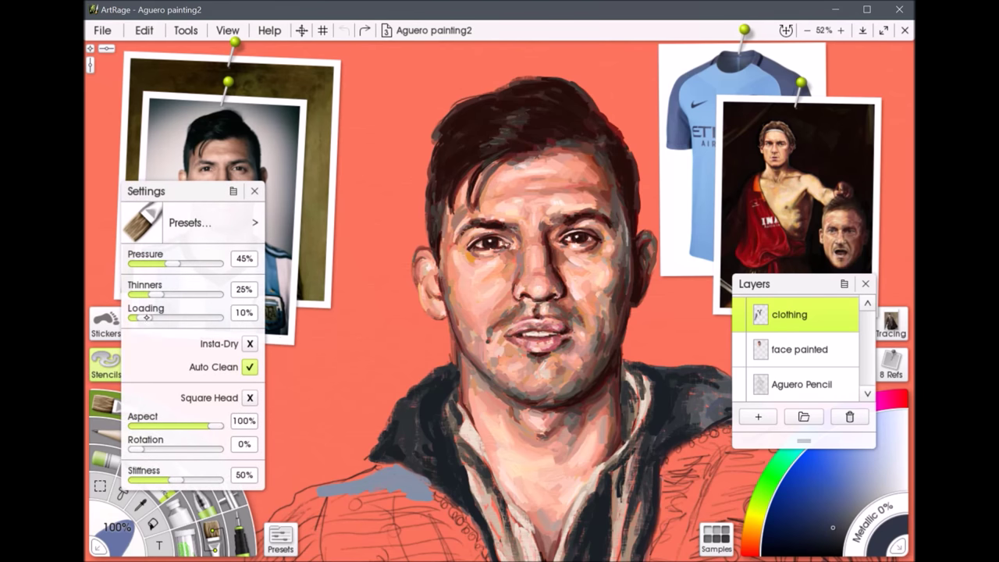
left_click_drag(145, 316, 179, 318)
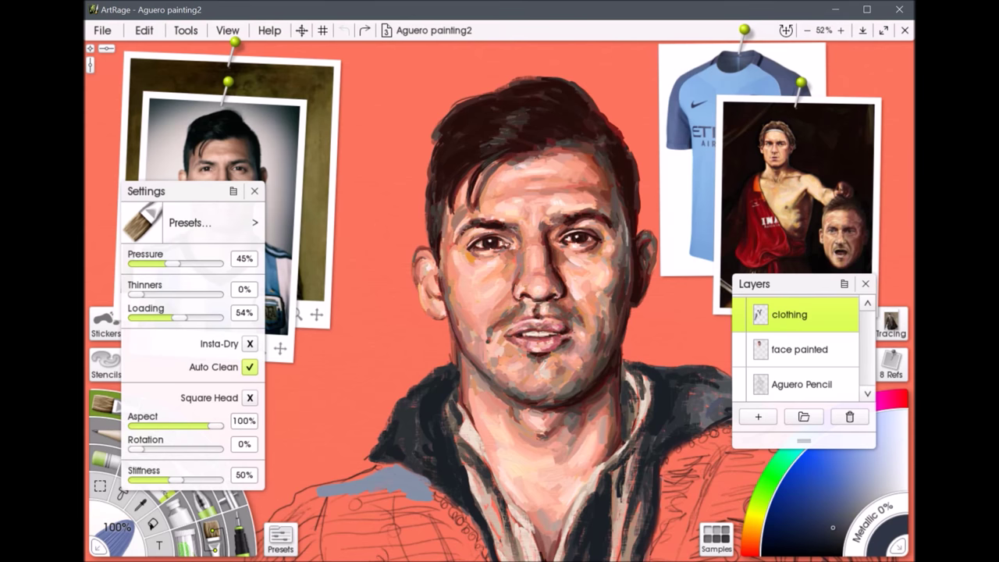
left_click_drag(179, 317, 154, 317)
left_click(254, 191)
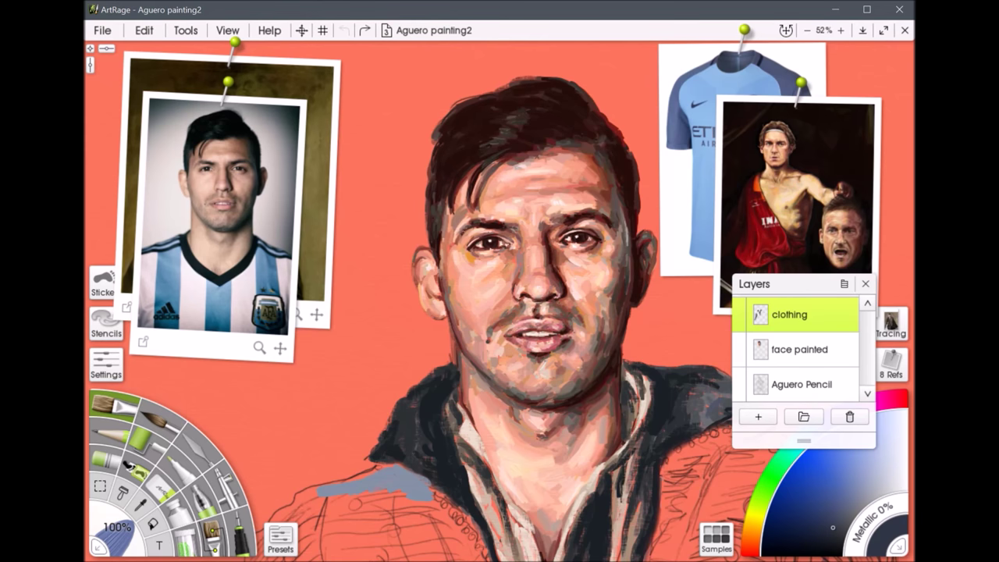
Step: Sample a skin tone from the forehead and paint overlapping oil brush test strokes on the background beside the portrait
left_click(138, 504)
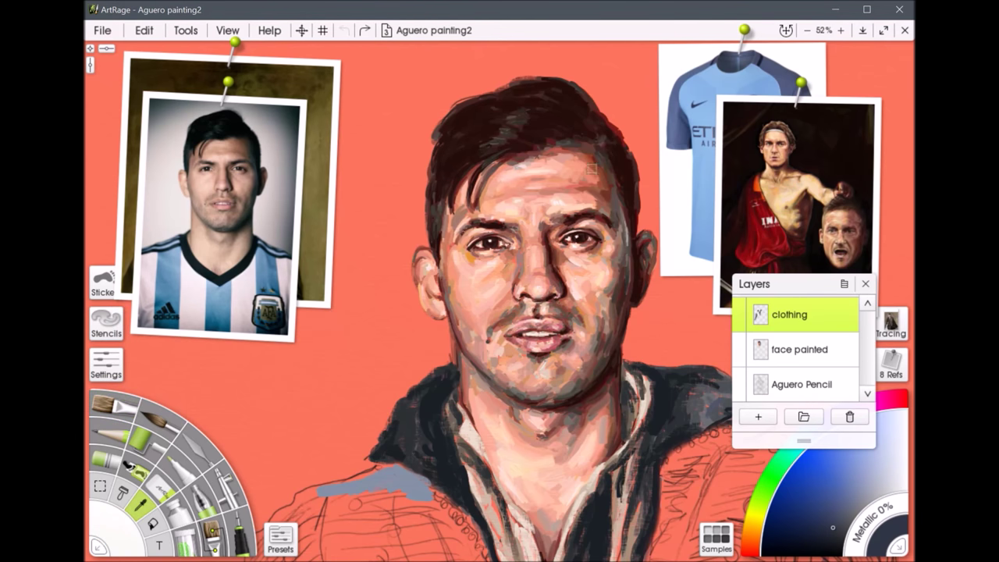
left_click(584, 177, "alt")
left_click(113, 404)
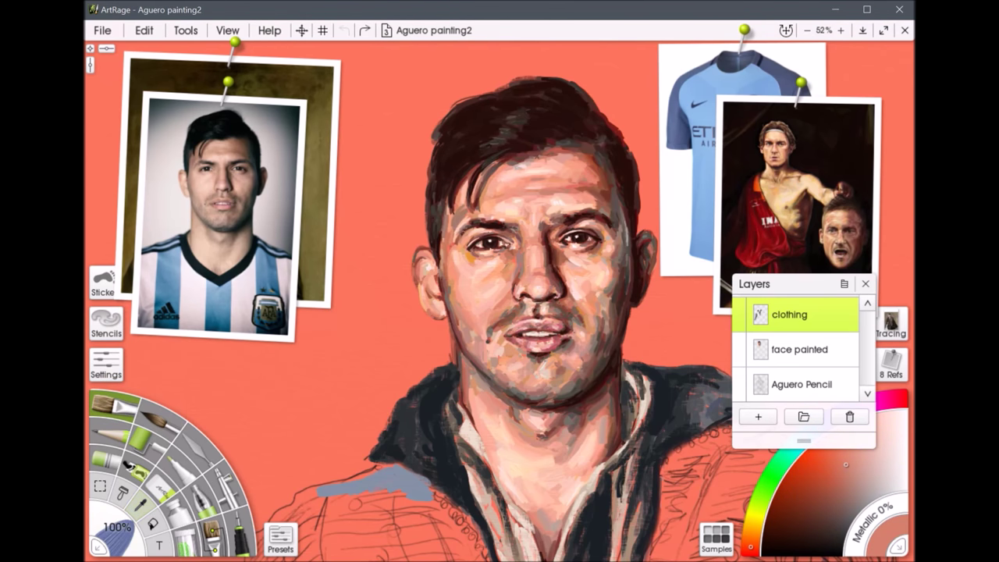
mouse_move(311, 390)
left_mouse_down()
mouse_move(345, 364)
mouse_move(324, 372)
mouse_move(344, 347)
mouse_move(323, 355)
mouse_move(351, 338)
mouse_move(349, 361)
mouse_move(373, 344)
left_mouse_up()
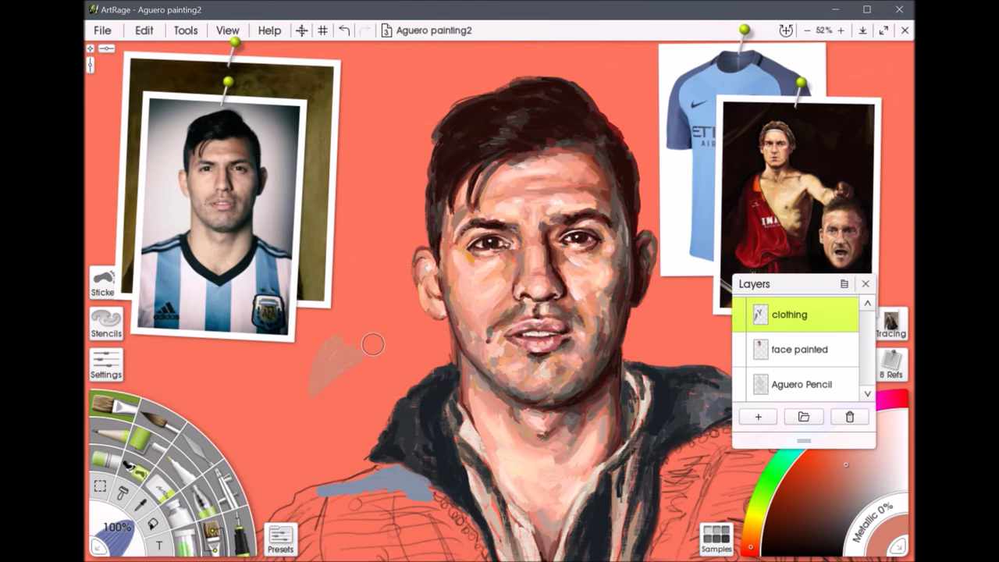
Step: Sample a lighter forehead tone and a cheek tone from the face, and blend both into the skin-coloured test patch
left_click(567, 156, "alt")
mouse_move(317, 393)
left_mouse_down()
mouse_move(352, 366)
mouse_move(334, 374)
mouse_move(352, 355)
mouse_move(350, 368)
mouse_move(356, 347)
mouse_move(336, 361)
left_mouse_up()
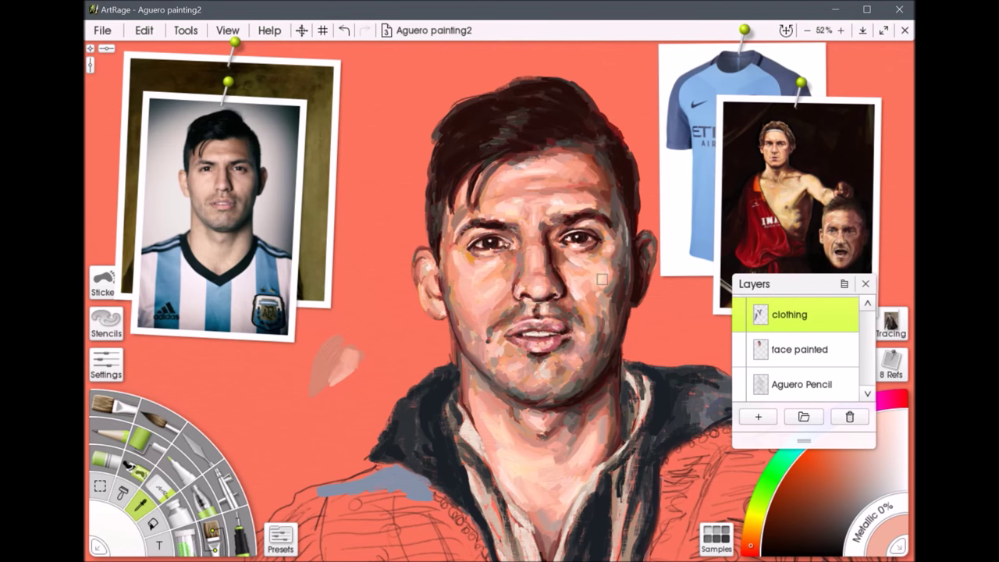
left_click(606, 291, "alt")
mouse_move(335, 384)
left_mouse_down()
mouse_move(344, 374)
mouse_move(326, 387)
mouse_move(356, 367)
mouse_move(359, 344)
left_mouse_up()
scroll(368, 324, "up", 5)
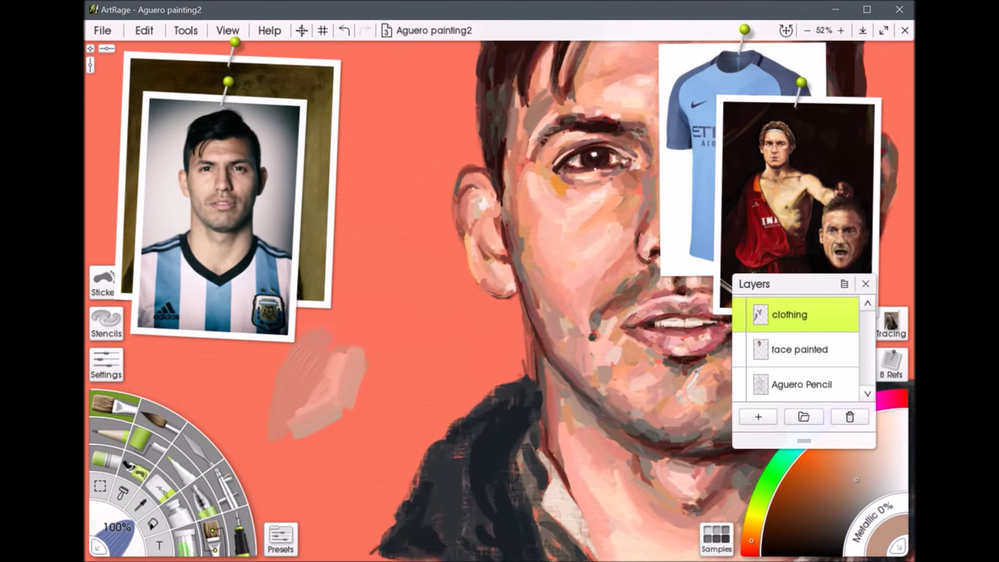
mouse_move(368, 406)
left_mouse_down()
mouse_move(357, 417)
mouse_move(376, 393)
left_mouse_up()
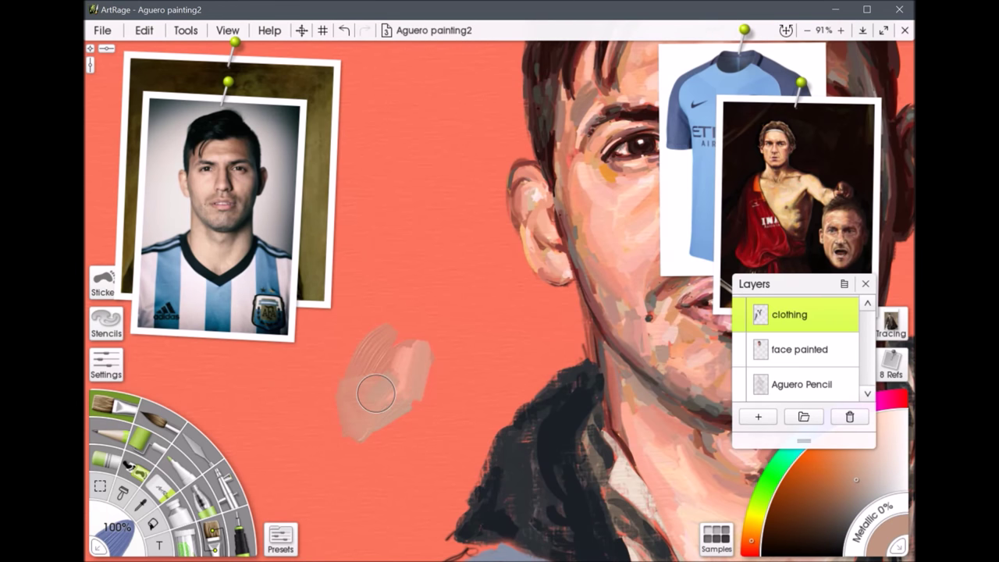
Step: Undo all strokes of the skin-tone test patch beside the portrait
scroll(376, 394, "down", 4)
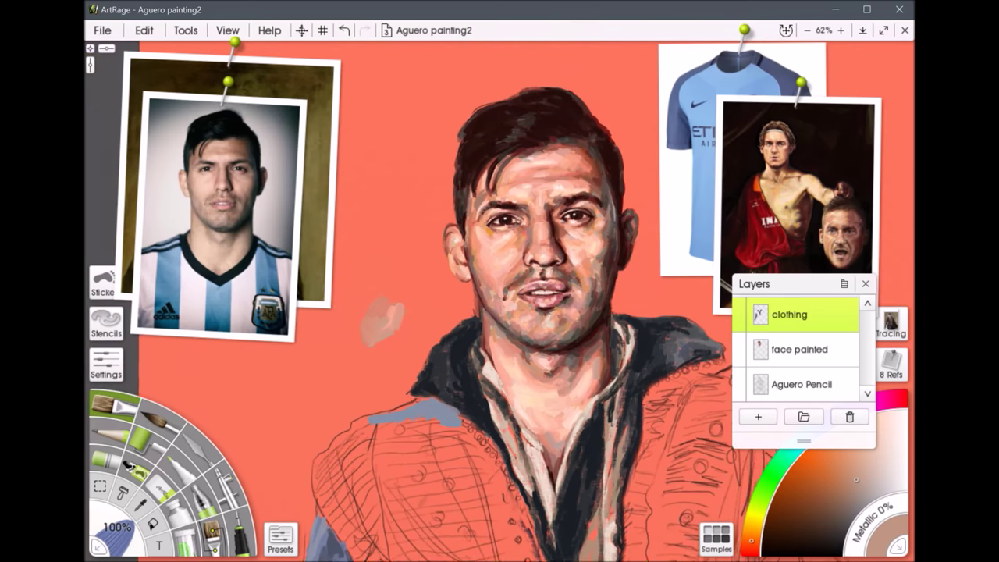
scroll(526, 445, "down", 3)
left_click(344, 29)
left_click(344, 30)
left_click(344, 29)
left_click(344, 29)
left_click(344, 30)
left_click(345, 28)
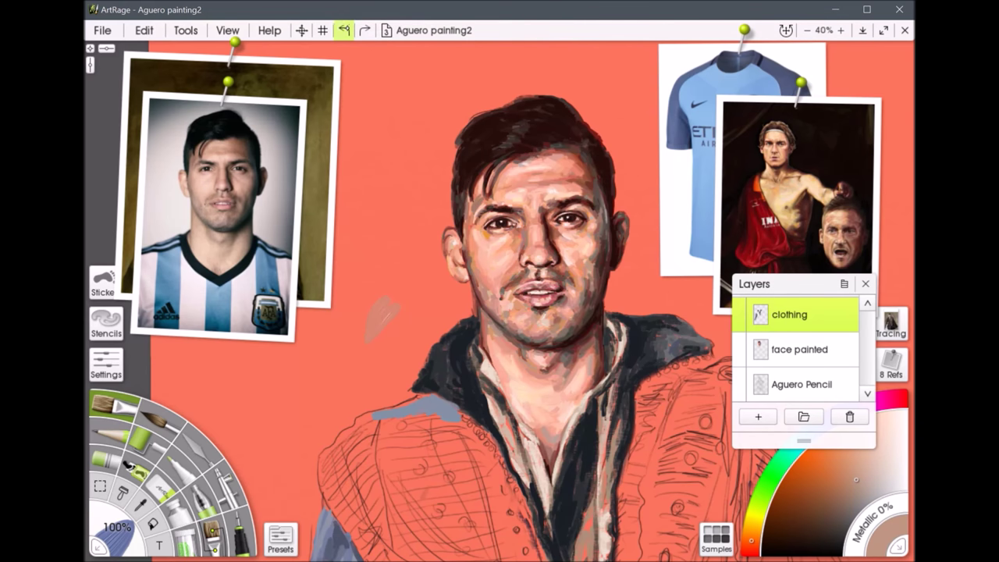
left_click(344, 29)
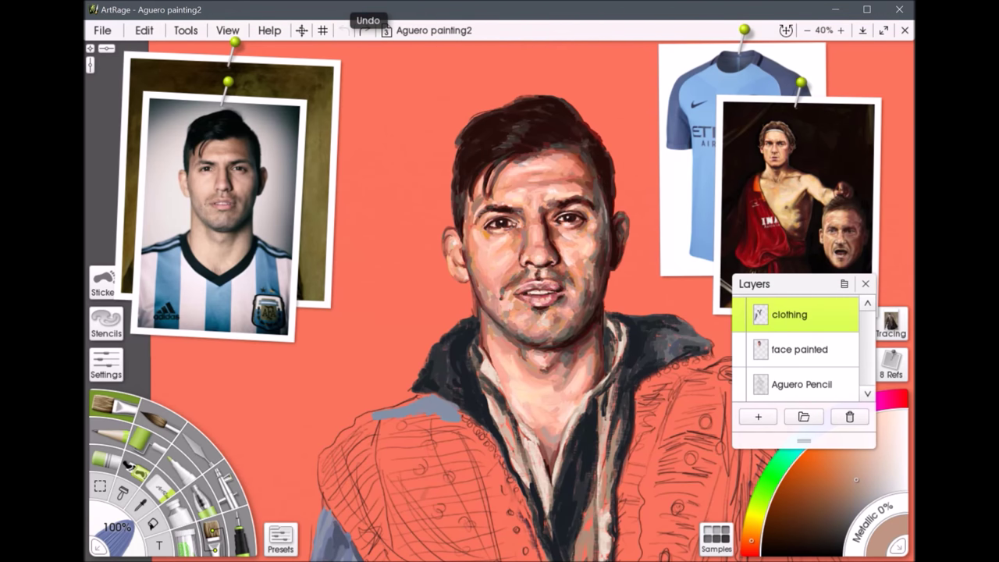
Step: Choose a dark reddish brown and paint a short oil brush test stroke on the background beside the ear
scroll(640, 407, "up", 5)
left_click(640, 407, "alt")
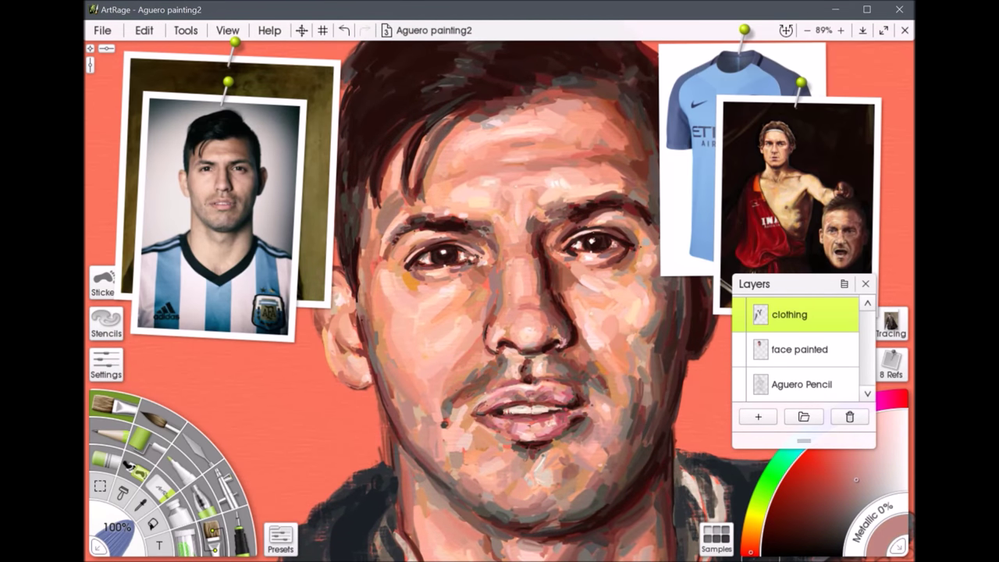
left_click(813, 542)
left_click(802, 521)
mouse_move(269, 439)
left_mouse_down()
mouse_move(290, 384)
mouse_move(310, 381)
left_mouse_up()
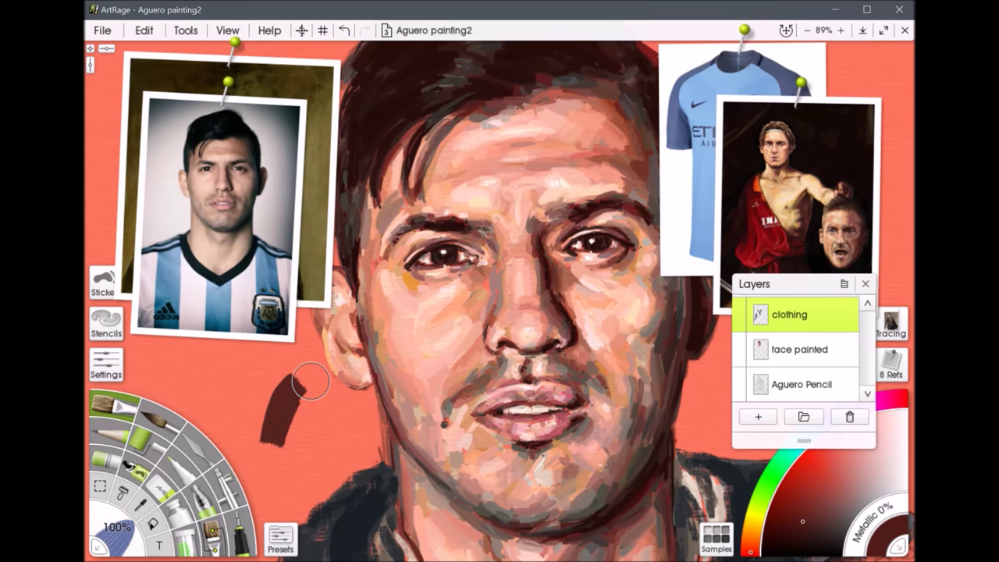
Step: Hide the layer list, choose a dark blue, and blend a stroke of it over the reddish-brown test stroke
left_click(865, 284)
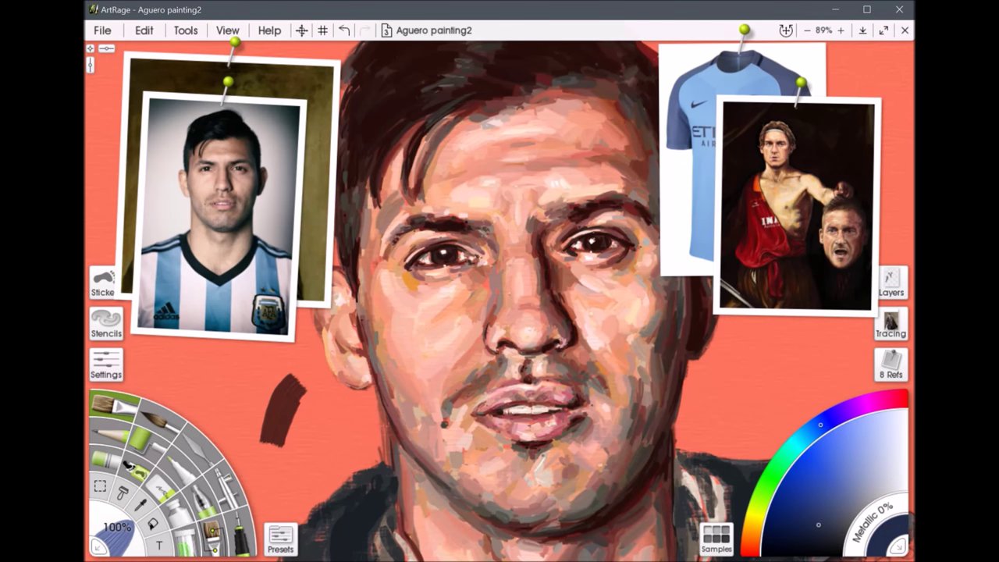
mouse_move(287, 435)
left_mouse_down()
mouse_move(283, 442)
mouse_move(296, 399)
left_mouse_up()
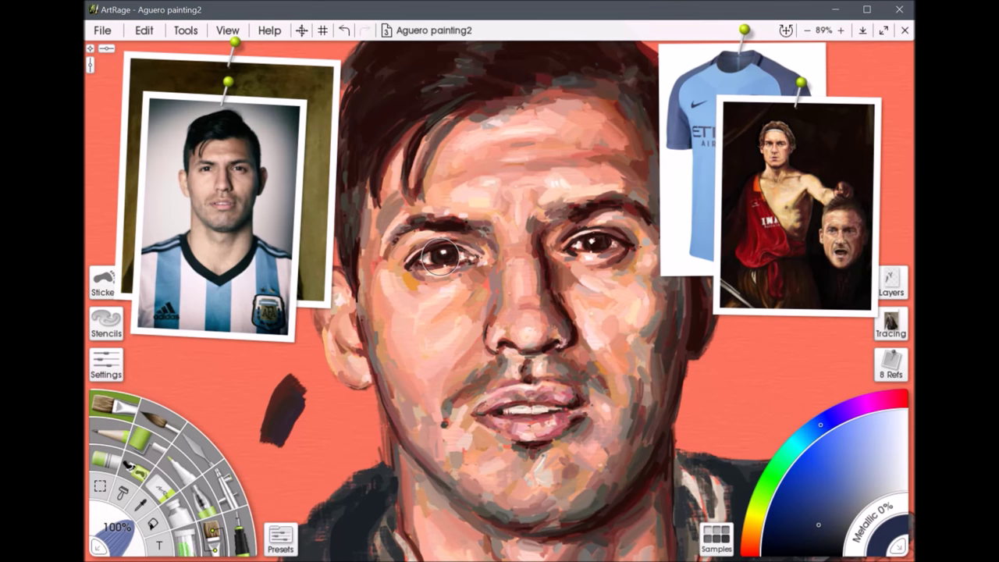
scroll(440, 256, "down", 3)
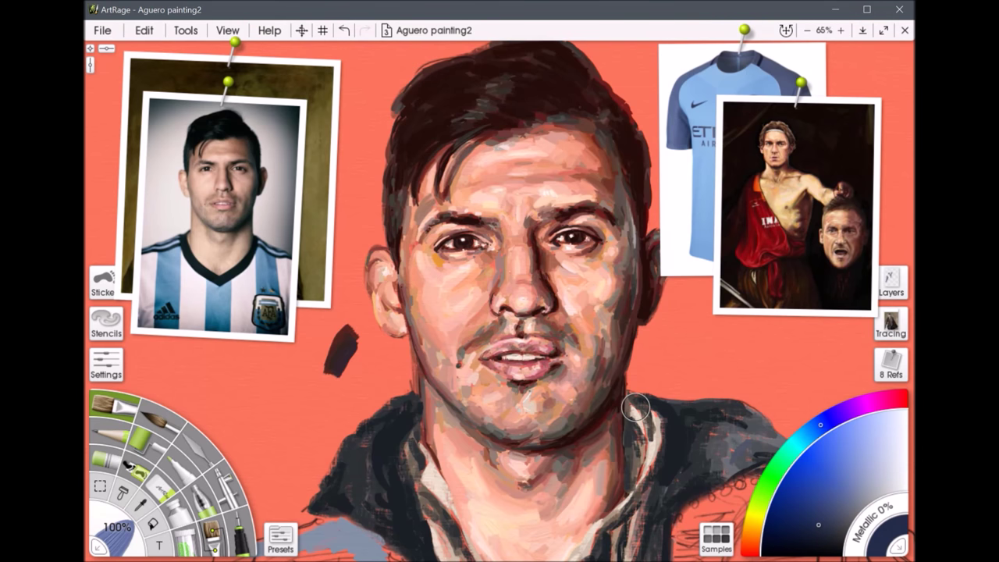
Step: Undo the dark test stroke beside the ear and show the sketched clothing below the portrait
left_click(343, 29)
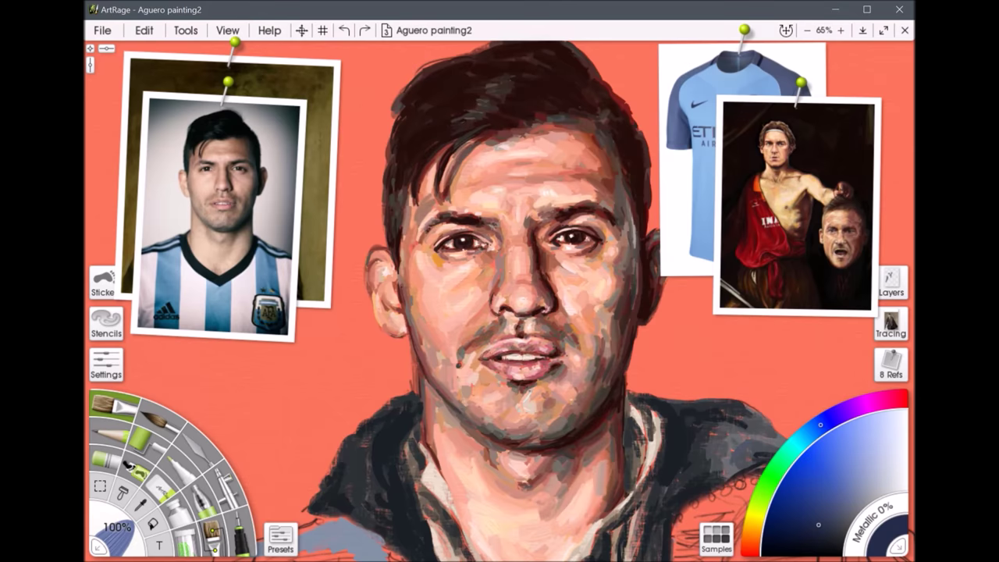
scroll(621, 341, "down", 5)
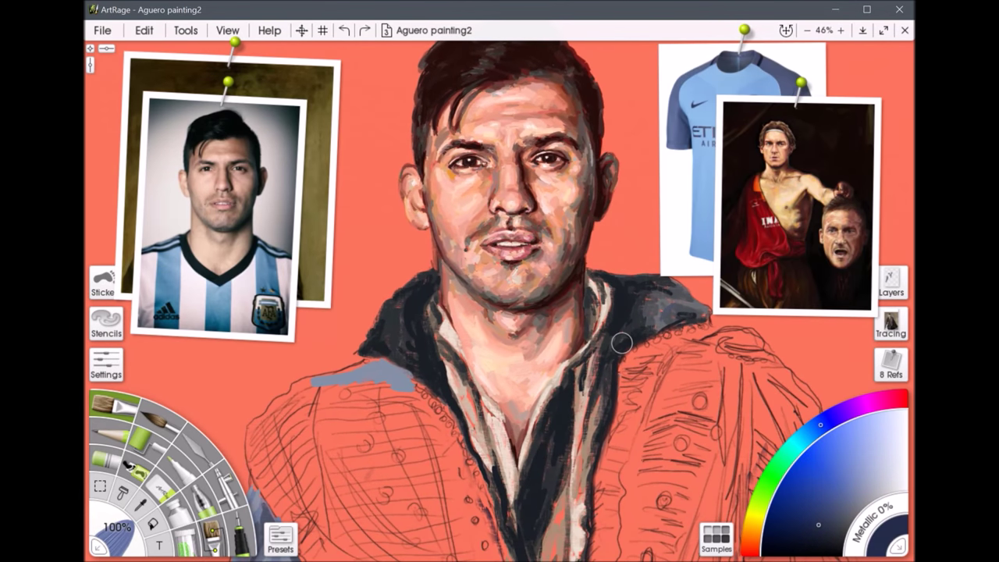
scroll(621, 342, "down", 4)
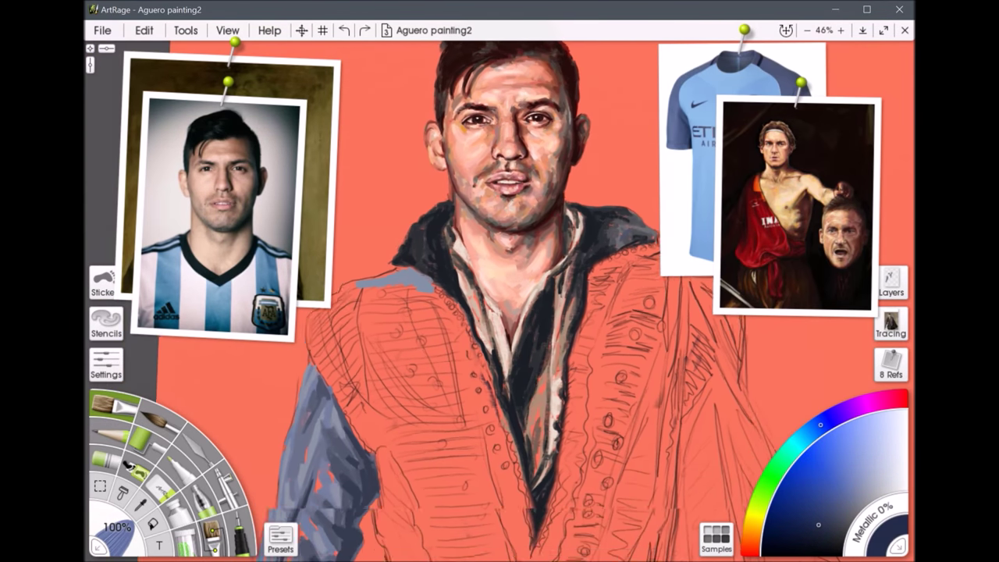
scroll(608, 354, "down", 4)
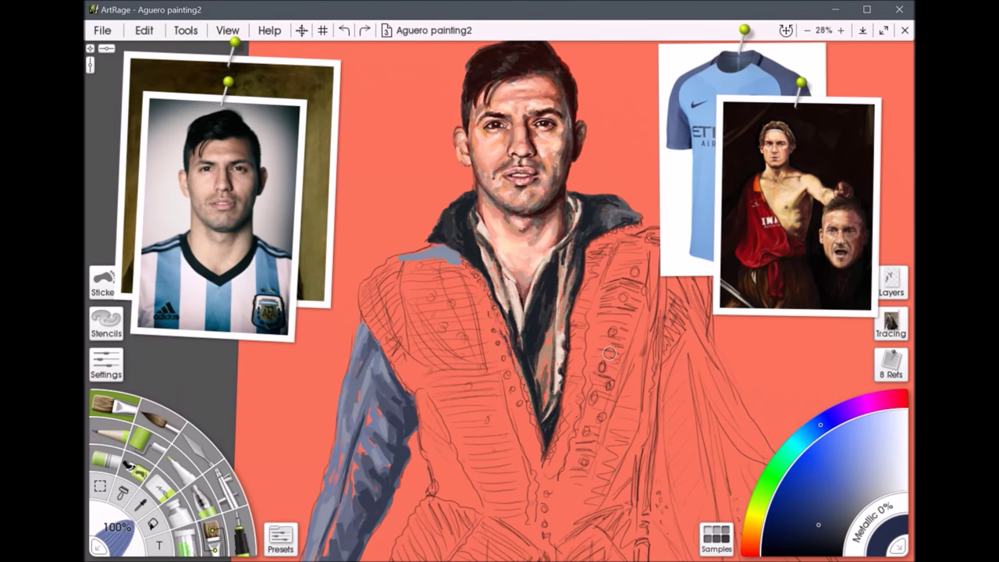
scroll(609, 353, "down", 2)
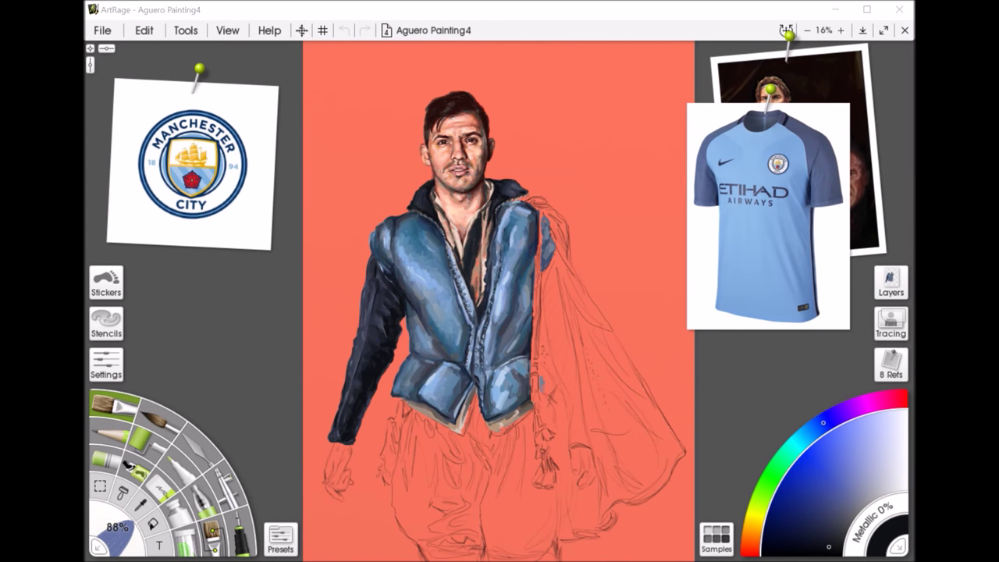
Step: Examine the oil brushwork and button edging on the painted blue jacket in Aguero Painting4
scroll(500, 290, "up", 3)
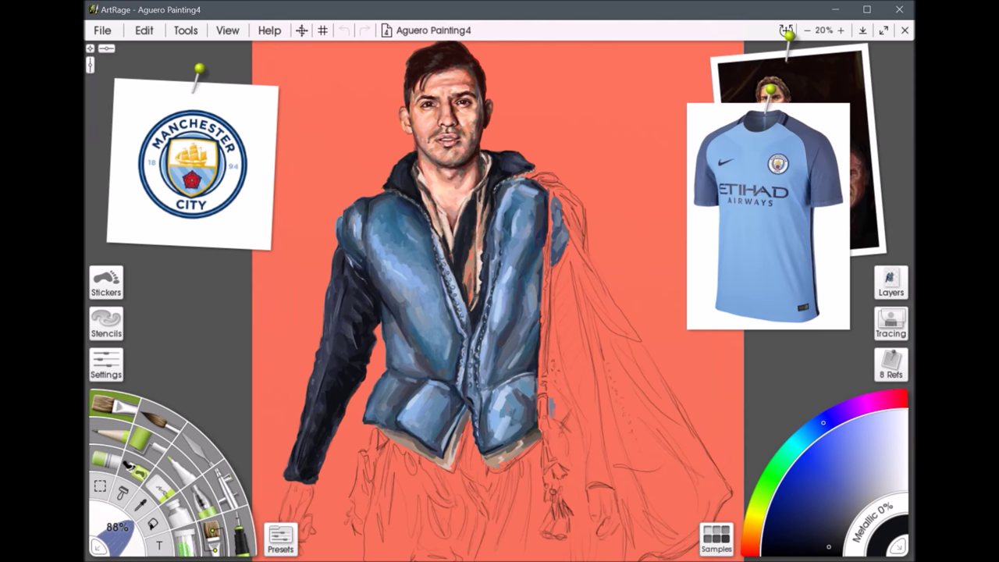
left_click_drag(596, 430, 632, 409)
scroll(632, 409, "up", 2)
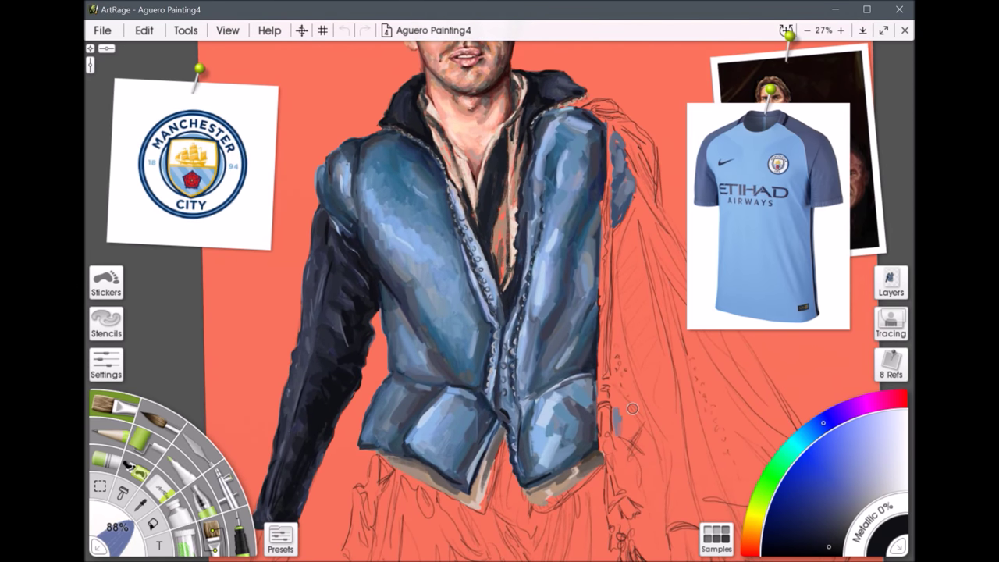
scroll(632, 409, "up", 4)
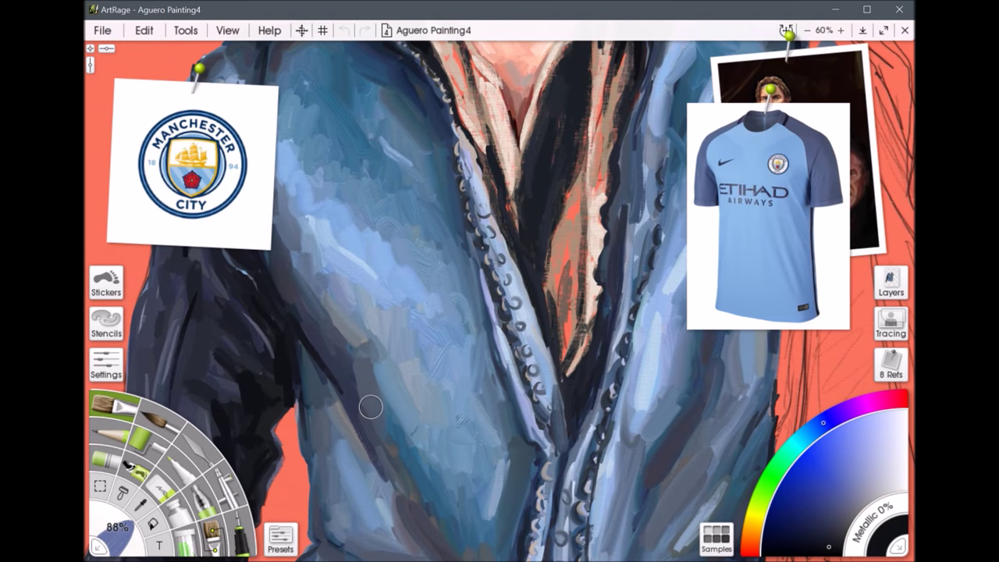
scroll(371, 407, "down", 1)
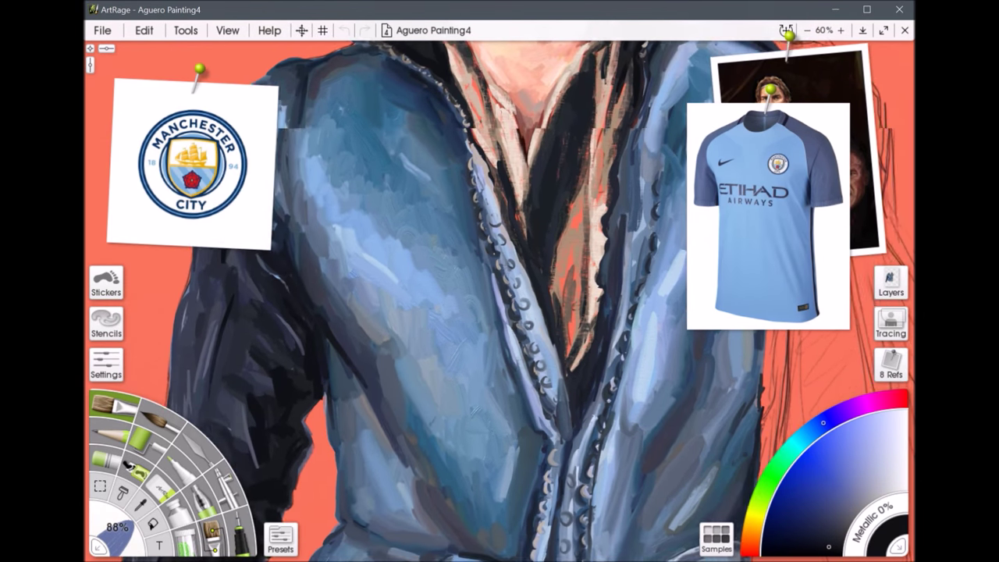
scroll(394, 461, "down", 4)
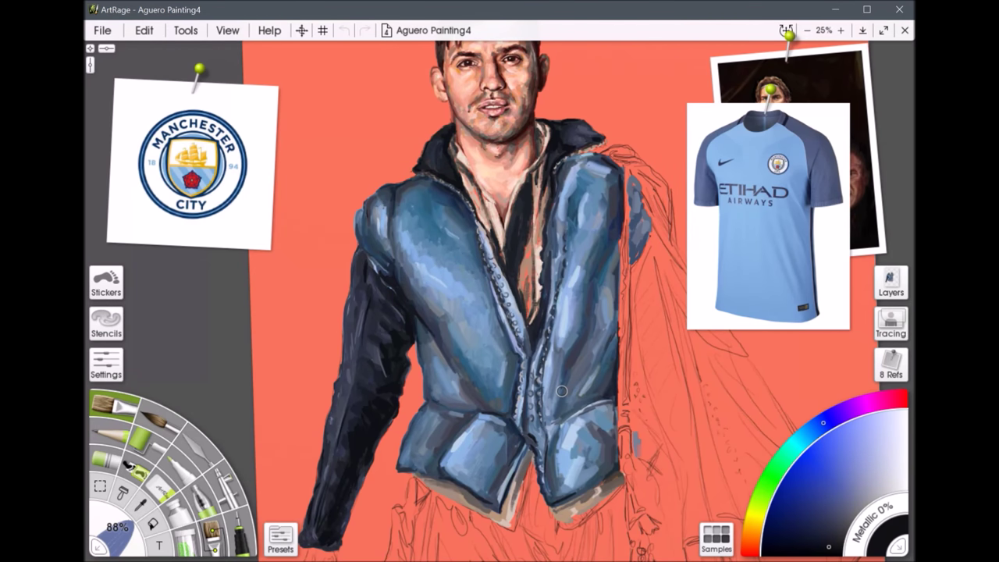
Step: Shift the football shirt reference slightly away from the figure and sample the dark blue of its sleeve
left_click(562, 390)
mouse_move(792, 220)
left_mouse_down()
mouse_move(778, 244)
mouse_move(810, 219)
left_mouse_up()
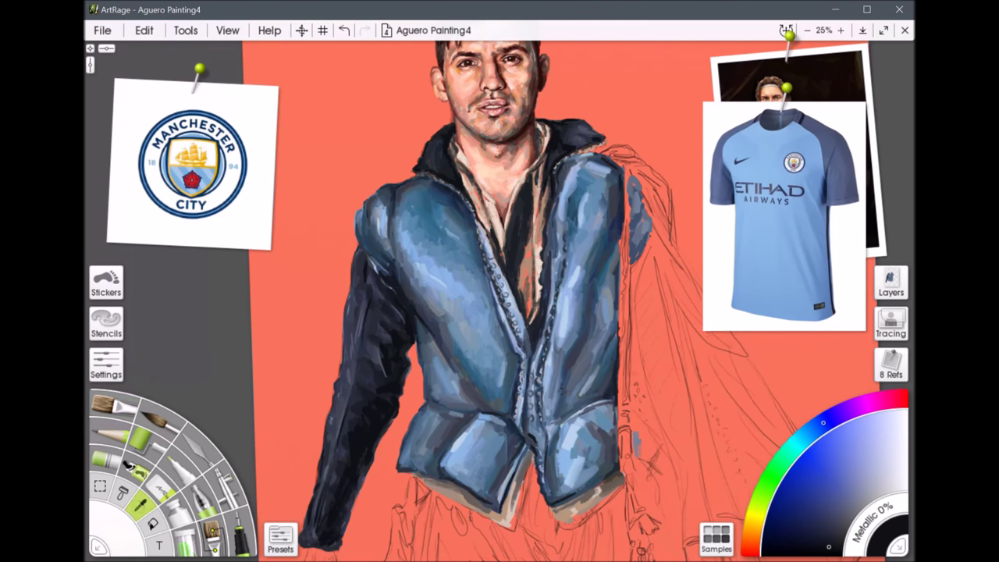
left_click(810, 220, "alt")
left_click(804, 183, "alt")
left_click(835, 157, "alt")
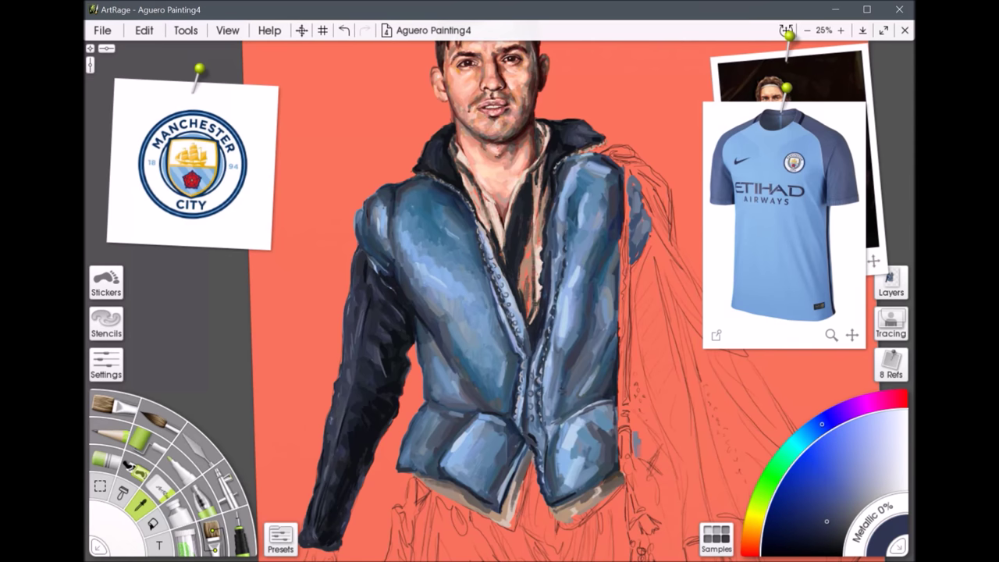
Step: Hide the clothing and face painted layers to inspect the pencil sketch beneath, and show both layers again
scroll(499, 281, "down", 2)
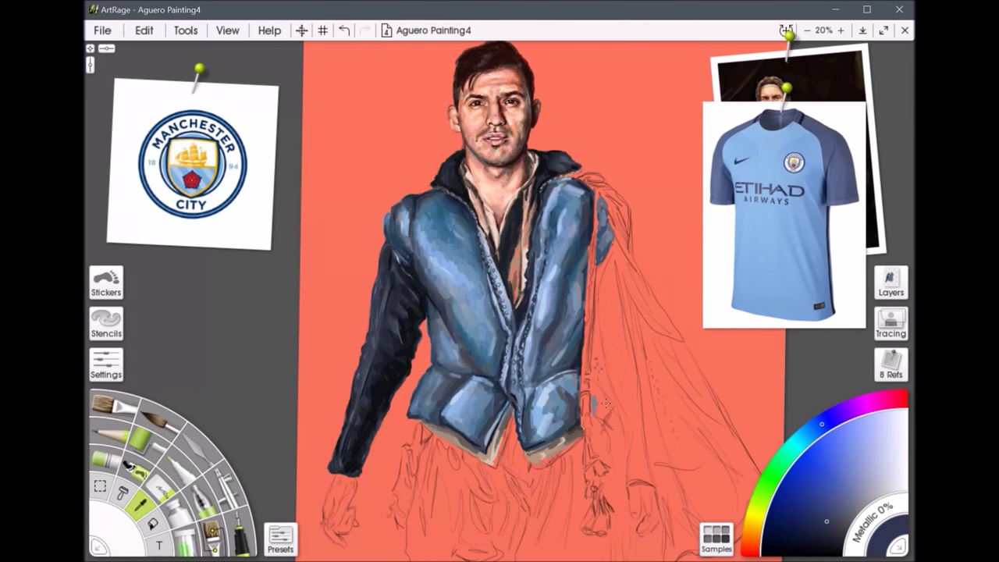
scroll(606, 403, "down", 3)
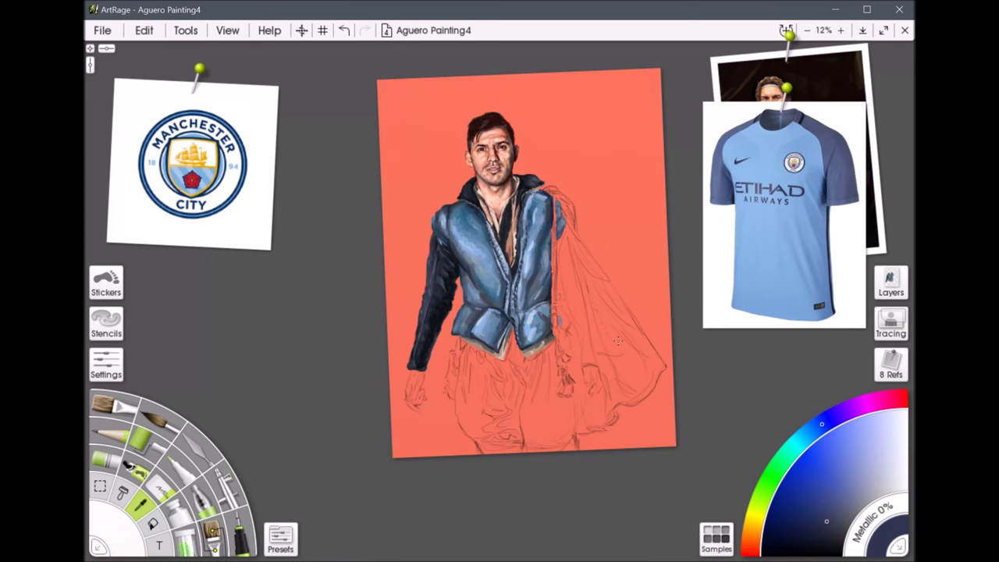
scroll(618, 340, "up", 3)
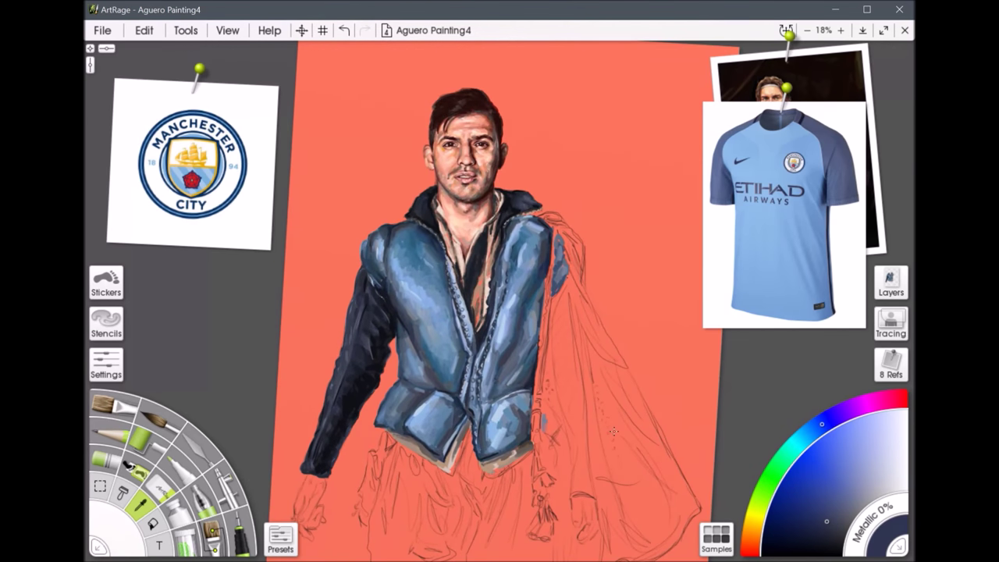
left_click(891, 281)
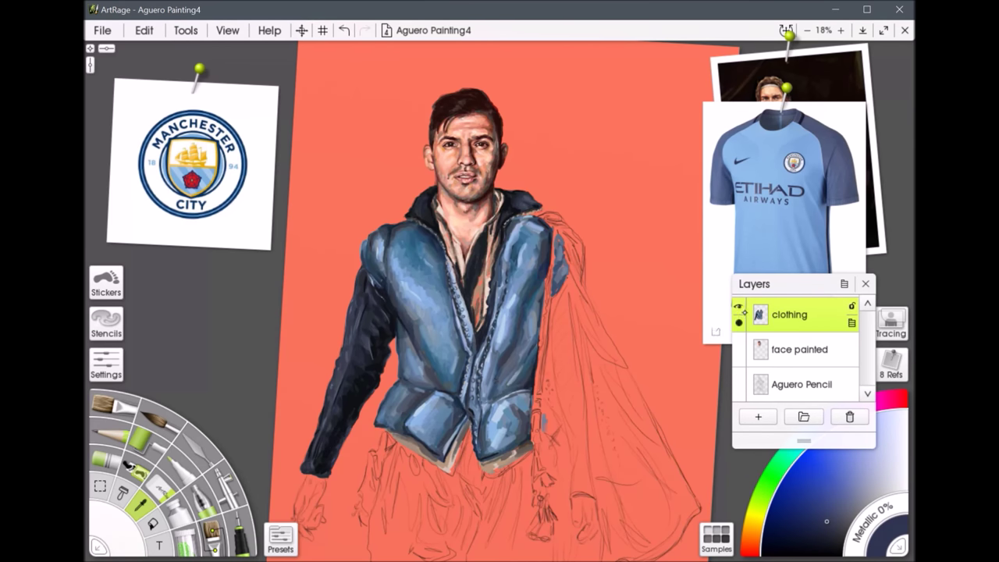
left_click(739, 306)
left_click(738, 341)
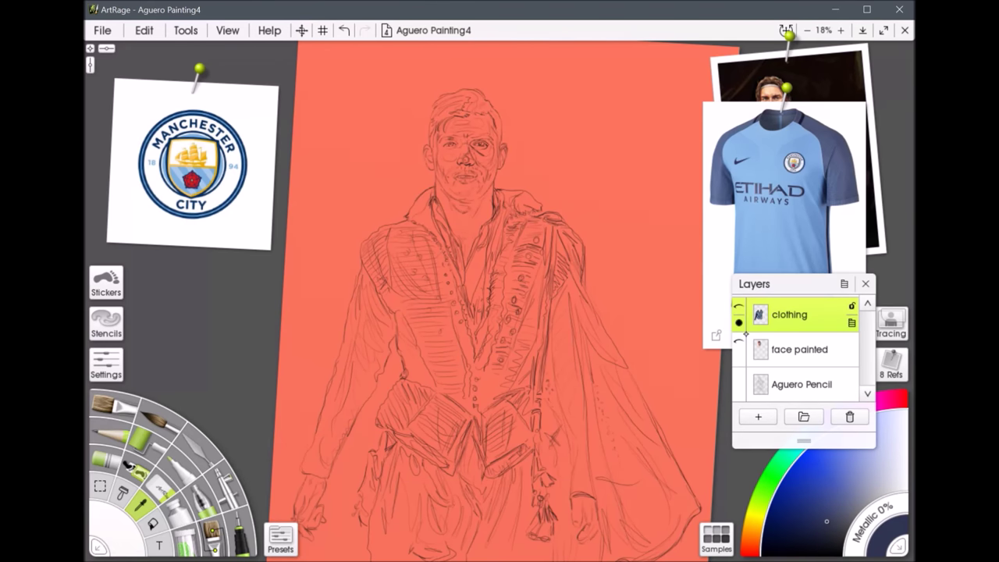
left_click(738, 341)
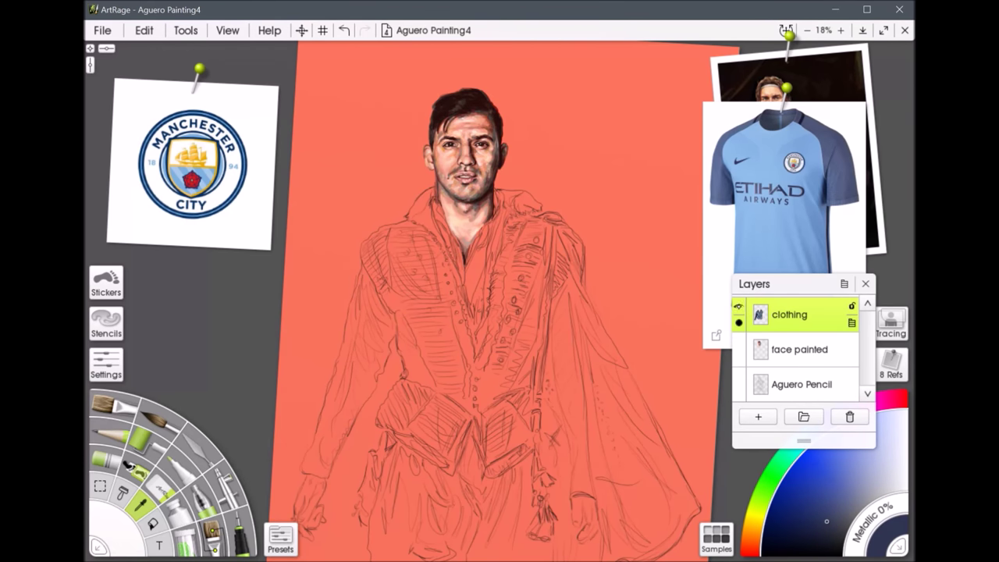
left_click(738, 306)
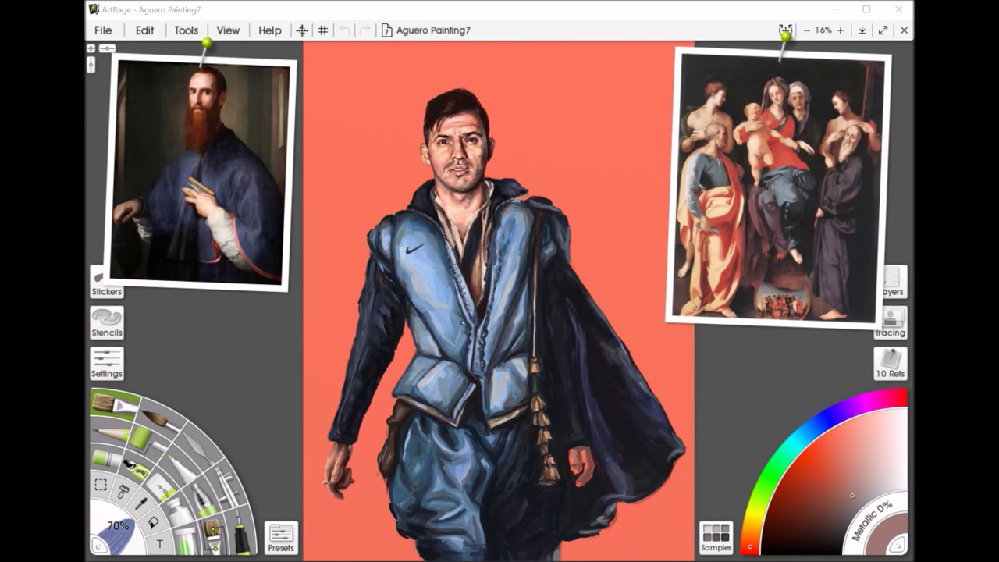
Step: Examine the finished jacket in Aguero Painting7 up close, including the swoosh logo, button edging and lower panels
scroll(397, 257, "up", 3)
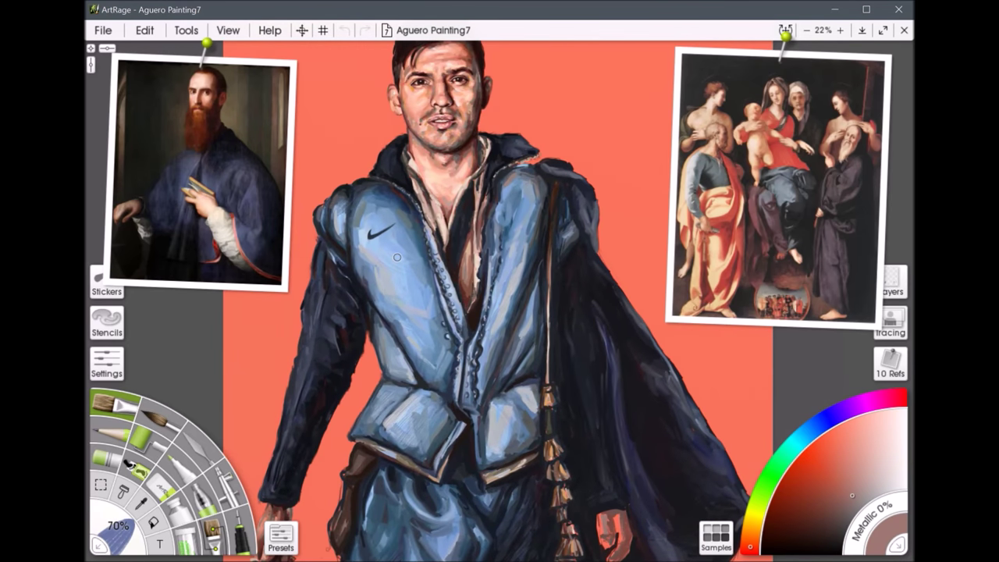
scroll(396, 257, "up", 4)
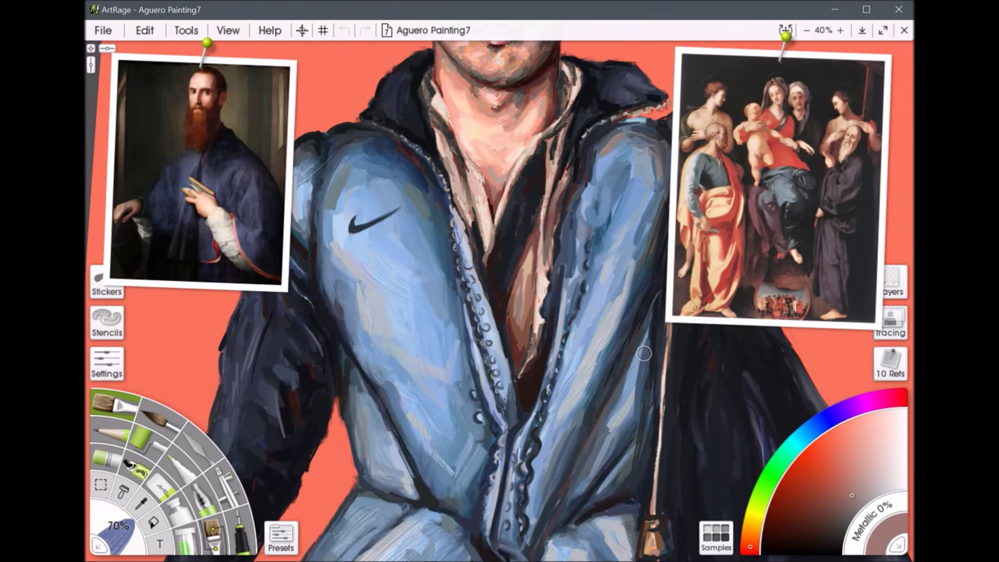
scroll(644, 354, "up", 2)
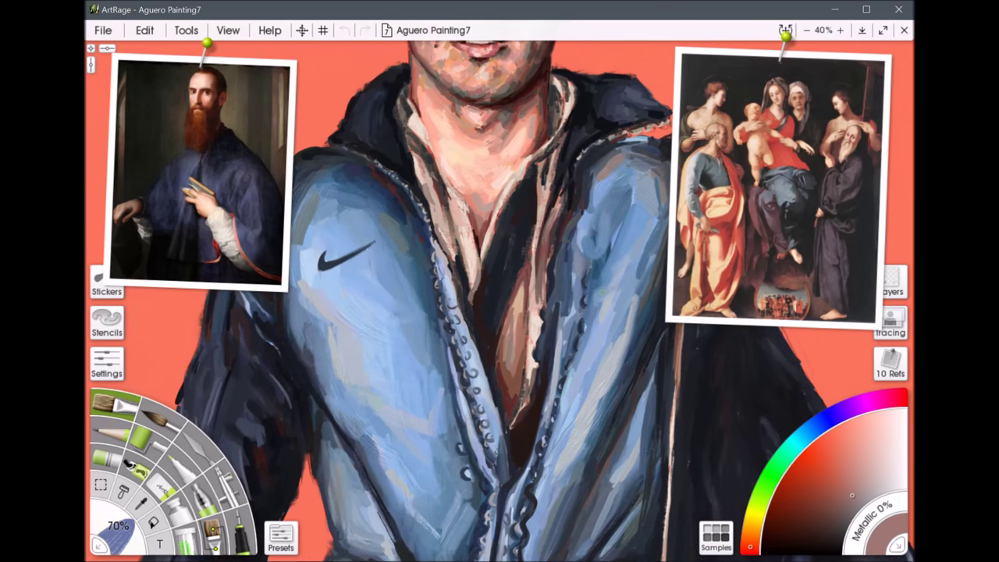
scroll(634, 396, "down", 4)
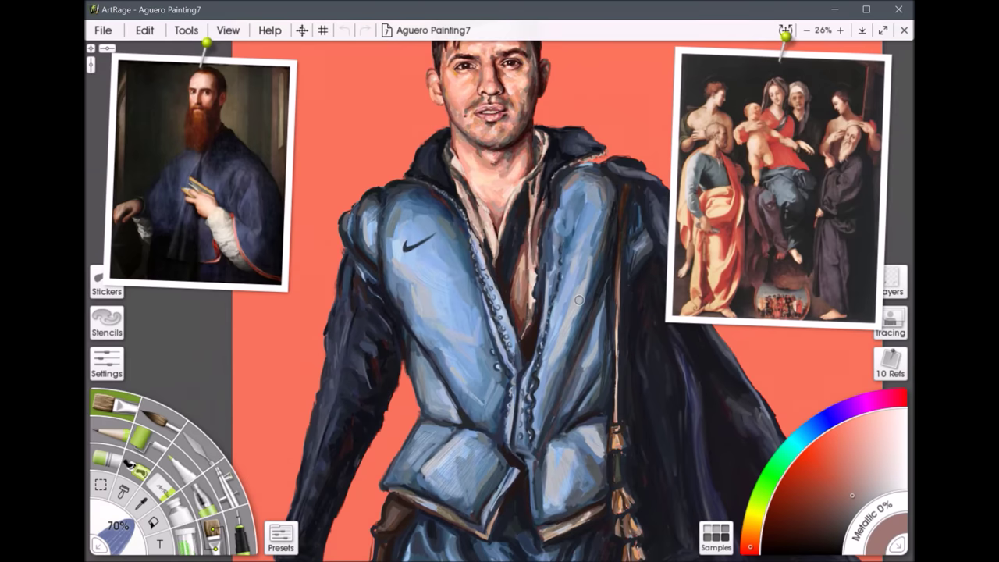
scroll(579, 300, "up", 4)
scroll(462, 395, "up", 2)
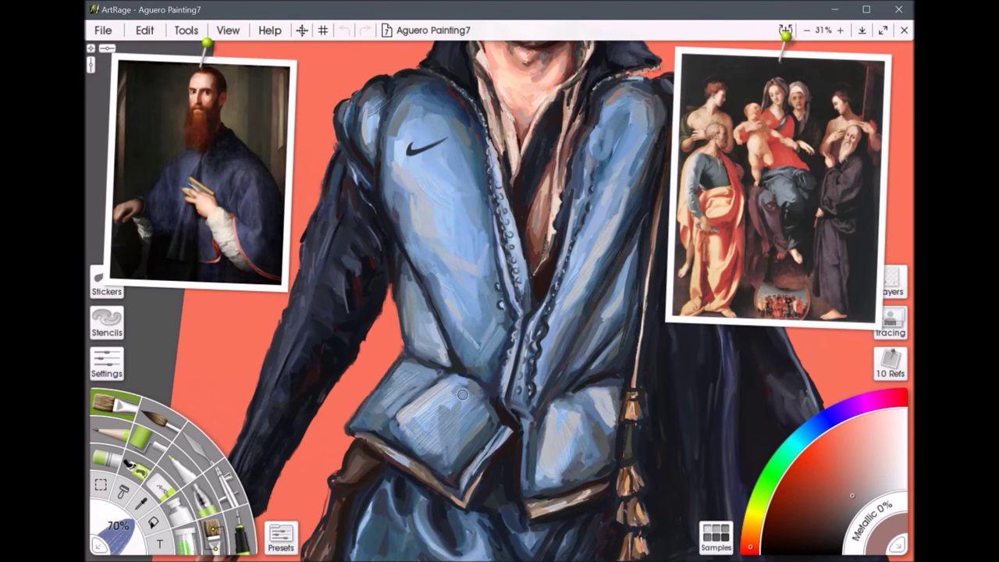
scroll(462, 395, "down", 3)
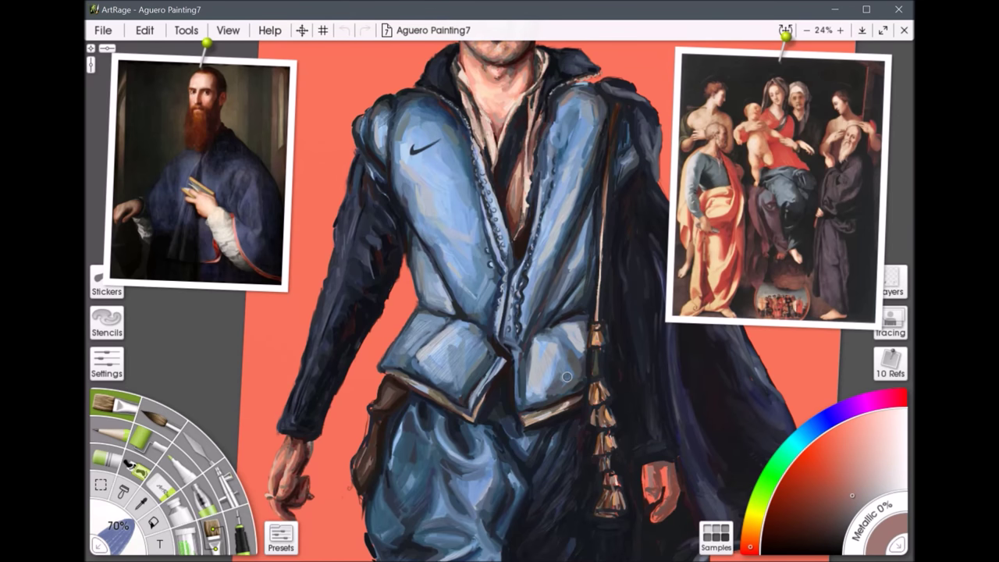
Step: Enlarge the multi-figure classical painting reference to study its drapery, and reduce it again beside the figure
scroll(844, 174, "up", 4)
scroll(844, 175, "down", 1)
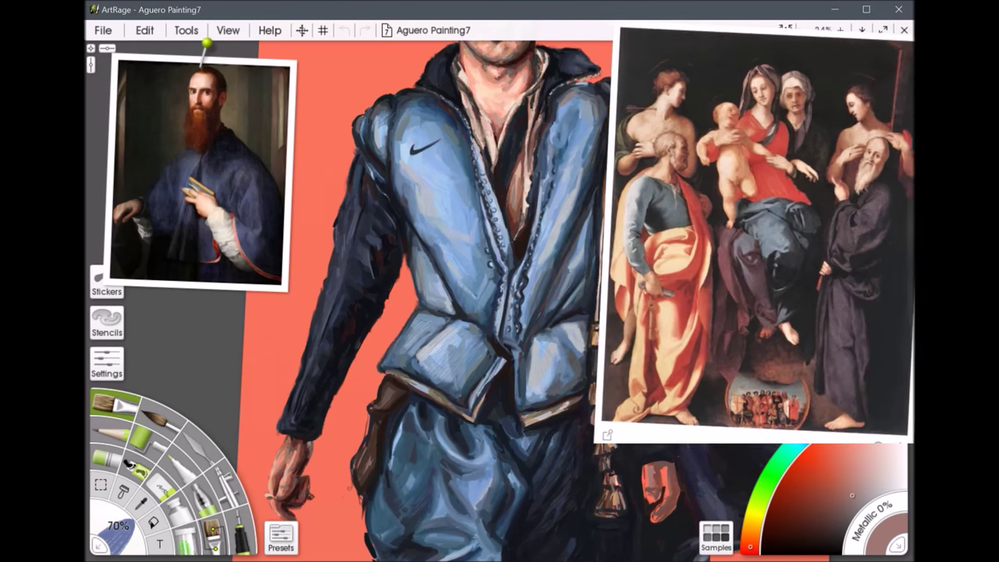
scroll(754, 234, "down", 3)
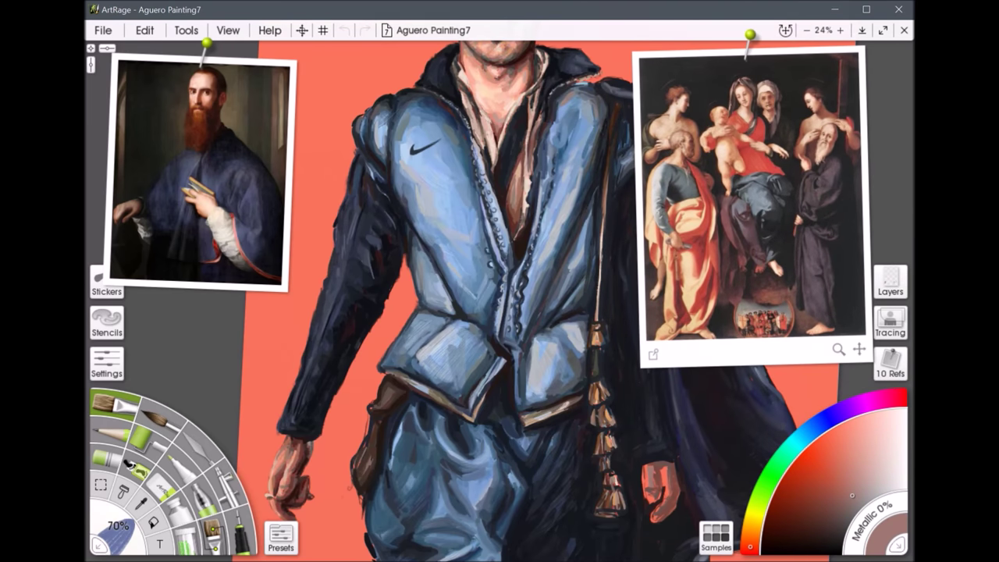
scroll(551, 385, "down", 2)
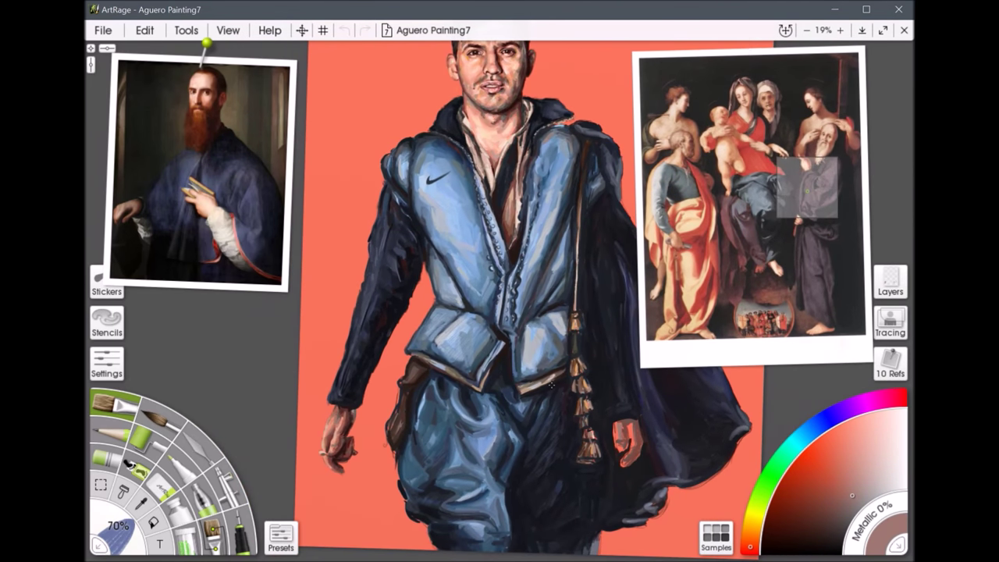
scroll(807, 187, "up", 4)
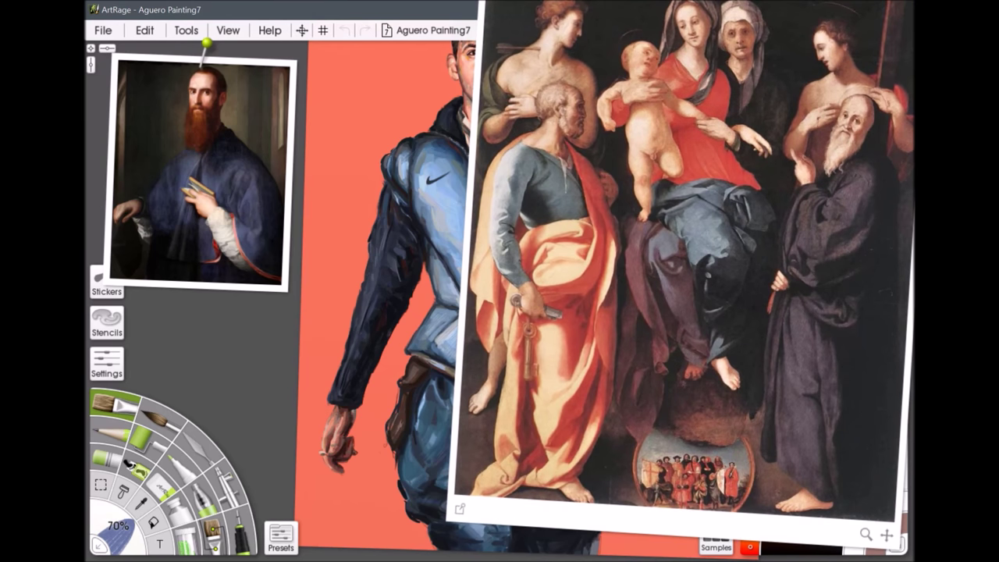
scroll(807, 133, "down", 4)
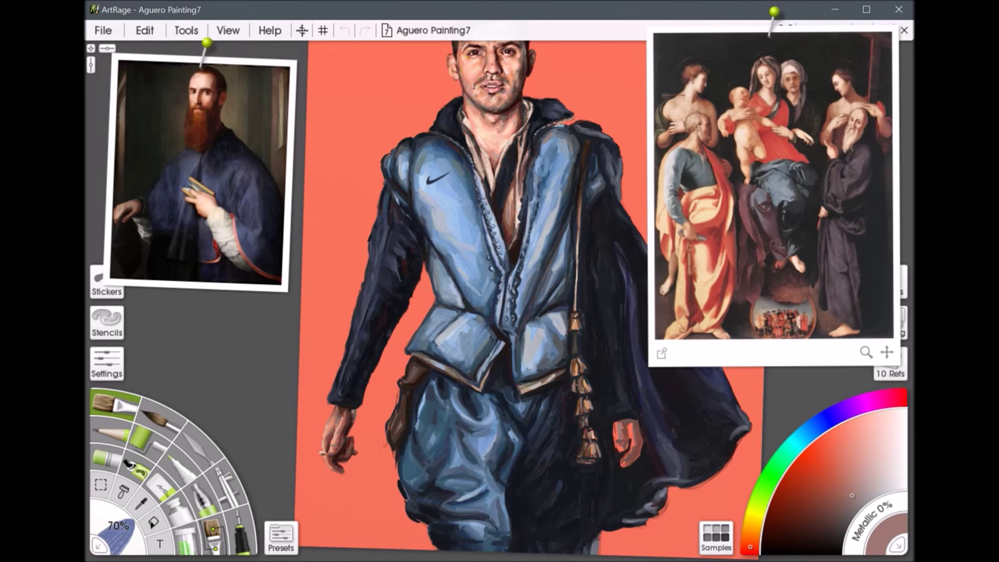
Step: Shrink the multi-figure classical painting reference, place it beside the enlarged face, and open the layer list
scroll(525, 355, "up", 2)
scroll(526, 355, "down", 4)
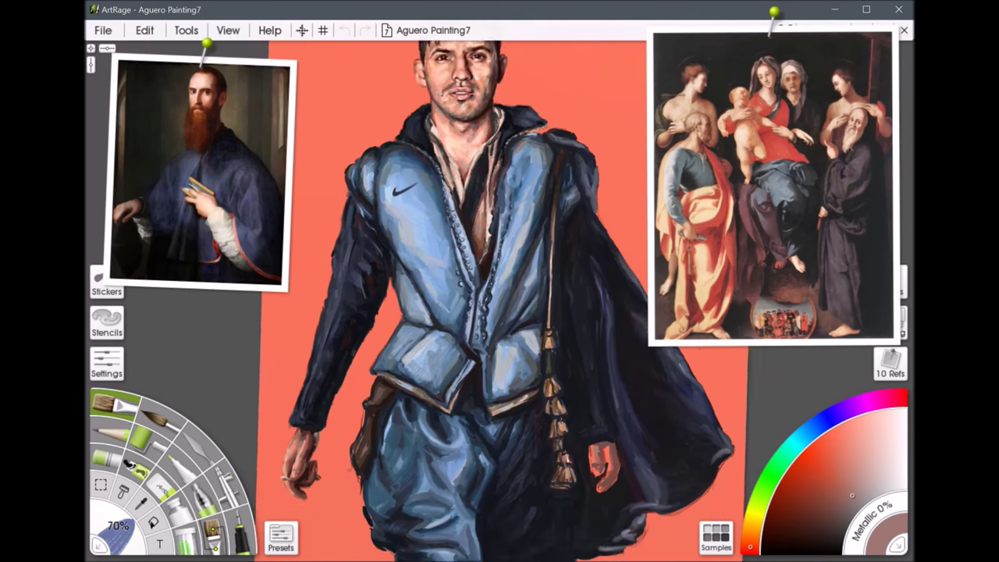
scroll(517, 373, "up", 3)
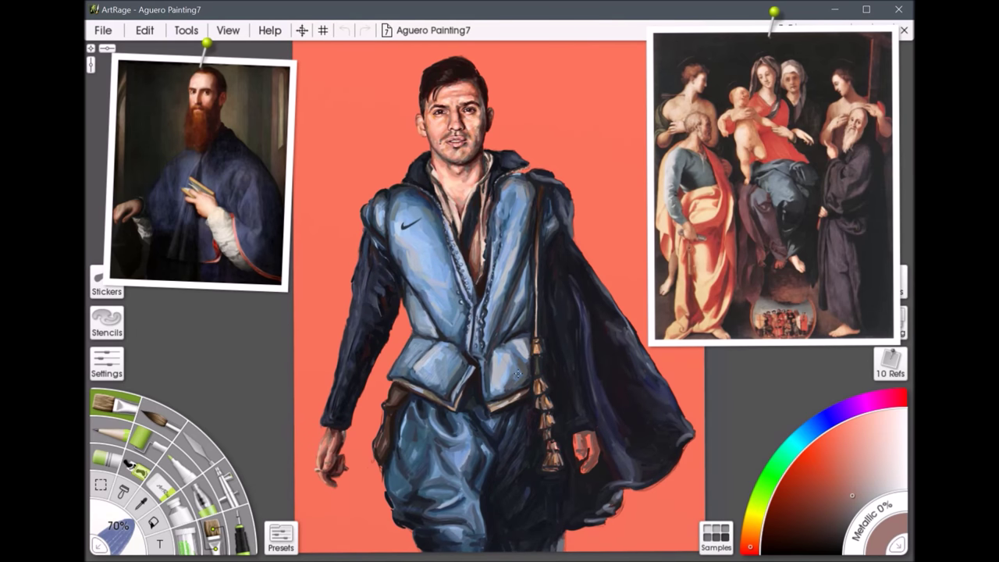
scroll(517, 374, "up", 5)
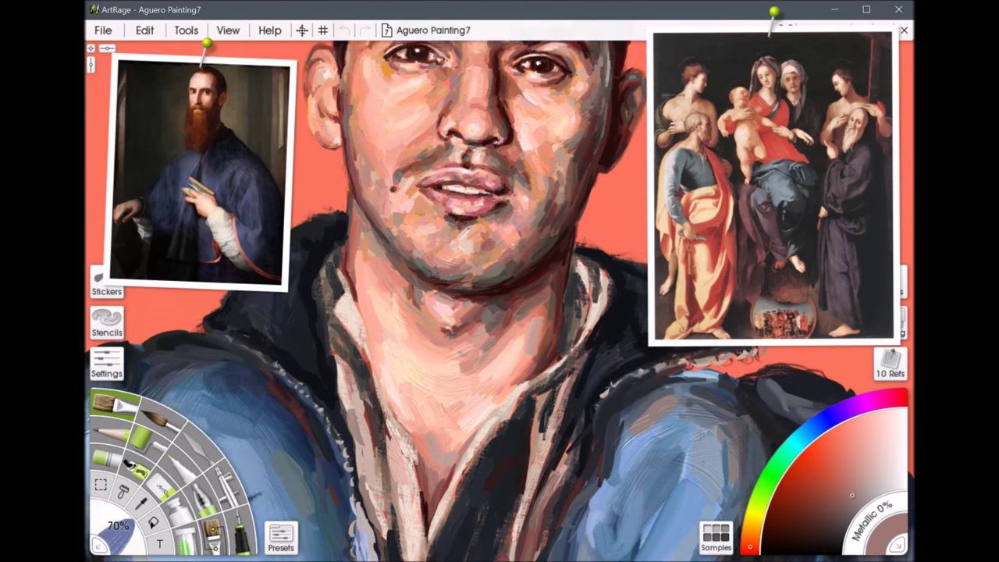
scroll(458, 482, "down", 4)
left_click_drag(829, 289, 777, 298)
scroll(779, 156, "down", 3)
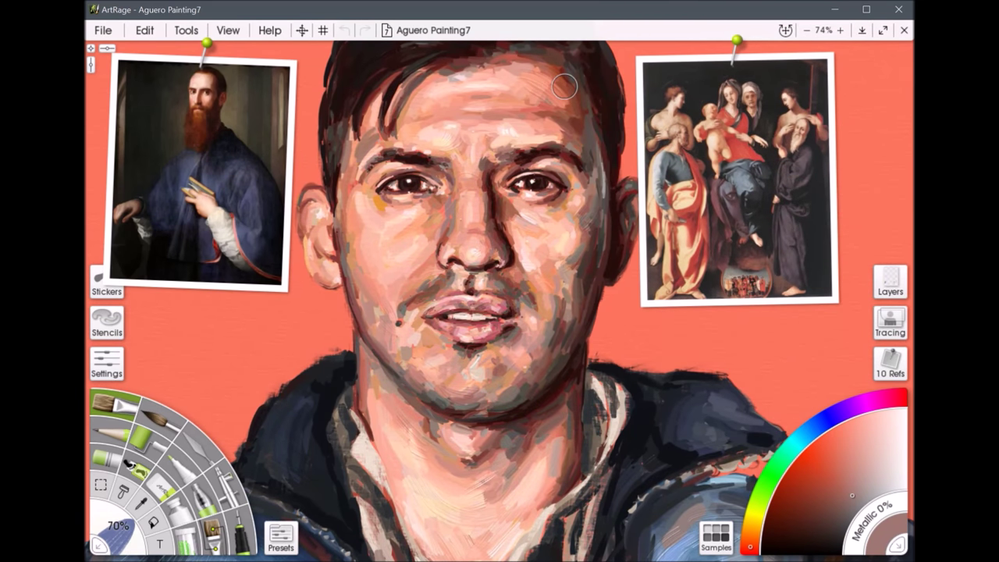
key("ctrl+l")
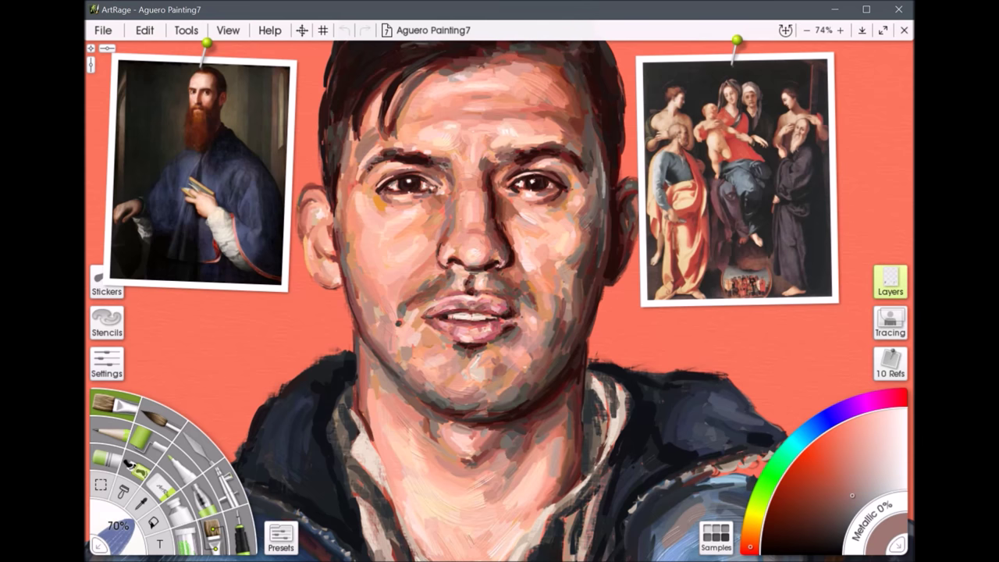
Step: Sample the coral background colour and make the unnamed layer beneath face painted the active layer
left_click_drag(864, 328, 863, 372)
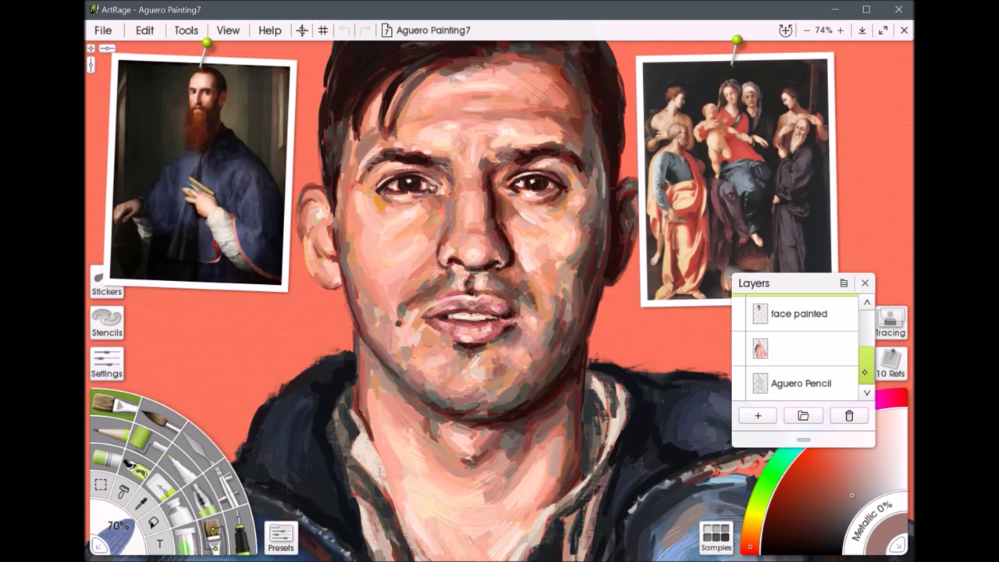
mouse_move(812, 341)
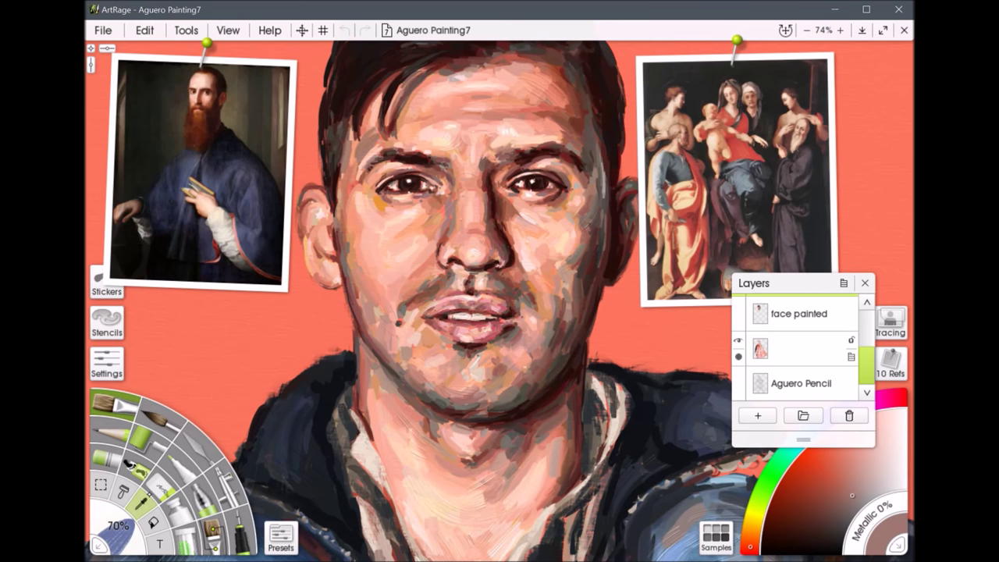
left_click(271, 355, "alt")
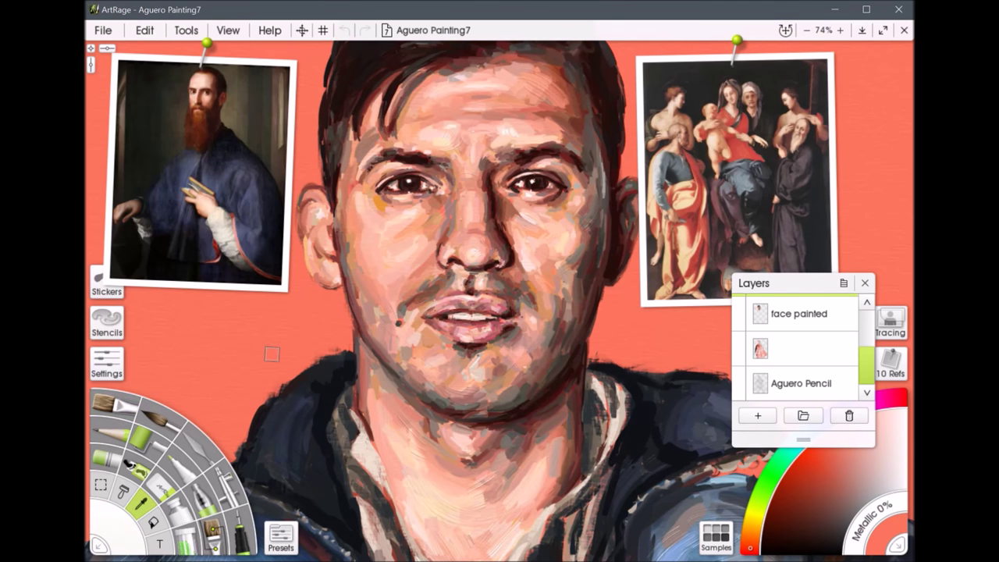
left_click(796, 350)
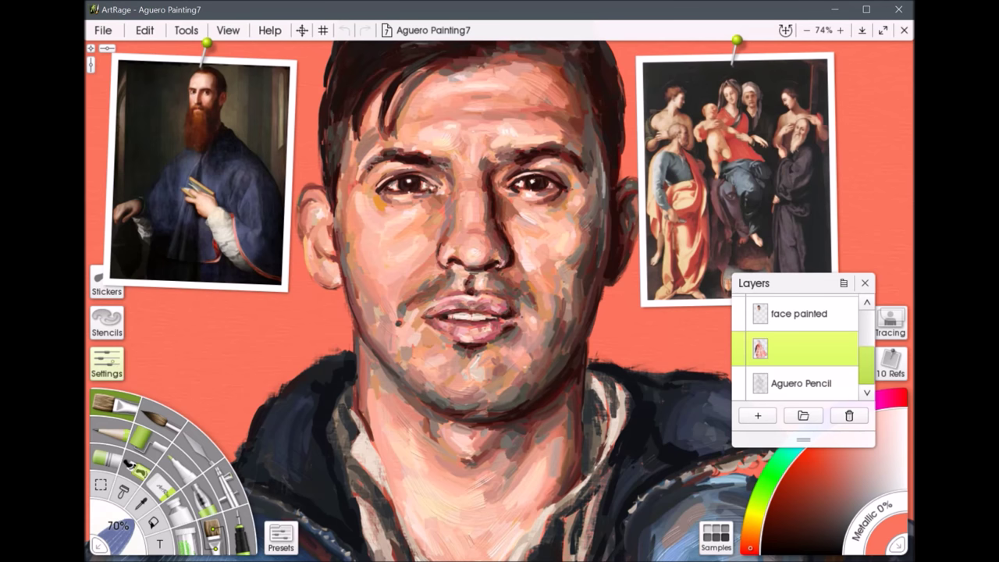
Step: Adjust the oil brush settings and paint textured trial strokes across the forehead, cheek and nose
left_click(106, 362)
left_click(172, 317)
left_click_drag(173, 318, 223, 316)
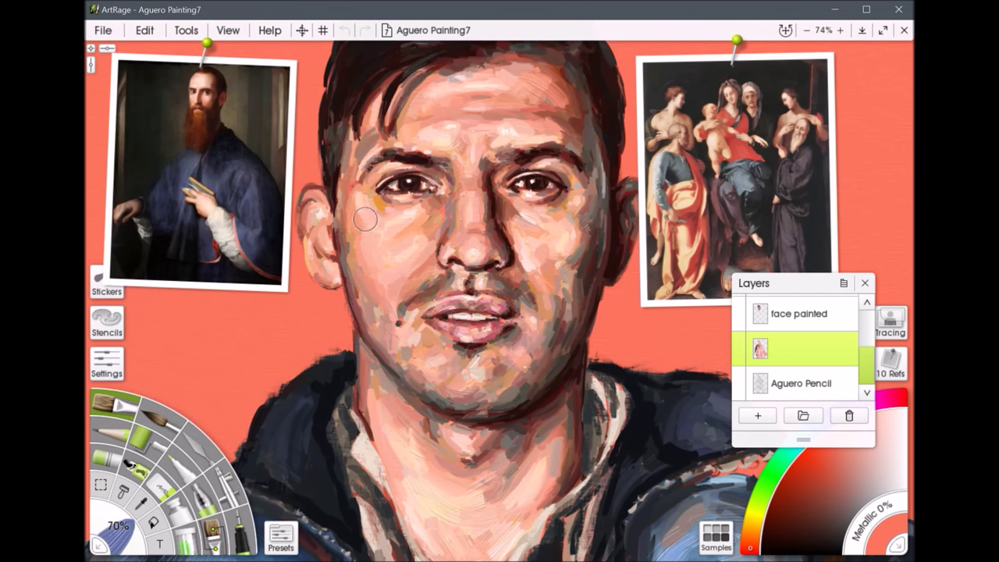
left_click_drag(356, 211, 385, 229)
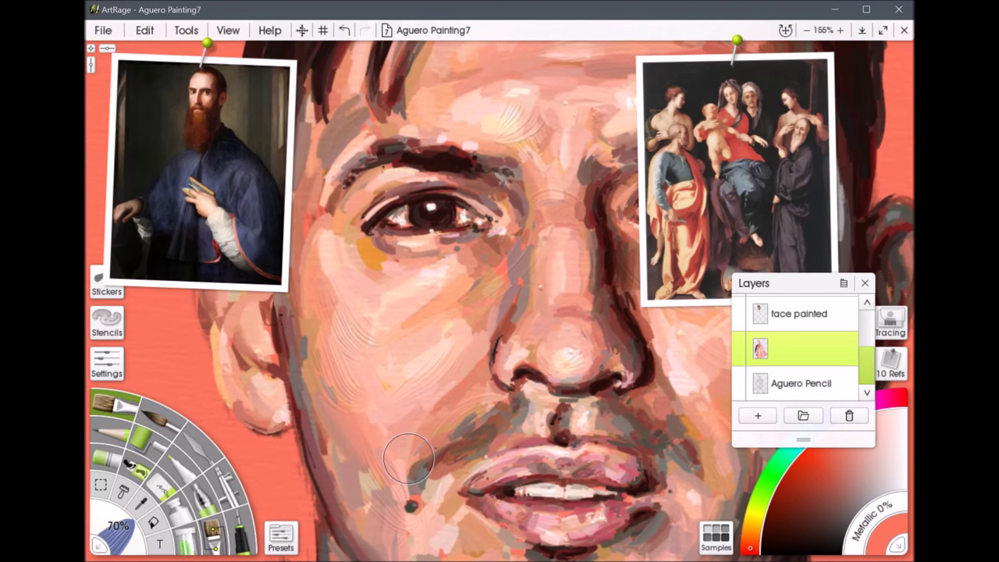
left_click_drag(361, 303, 420, 297)
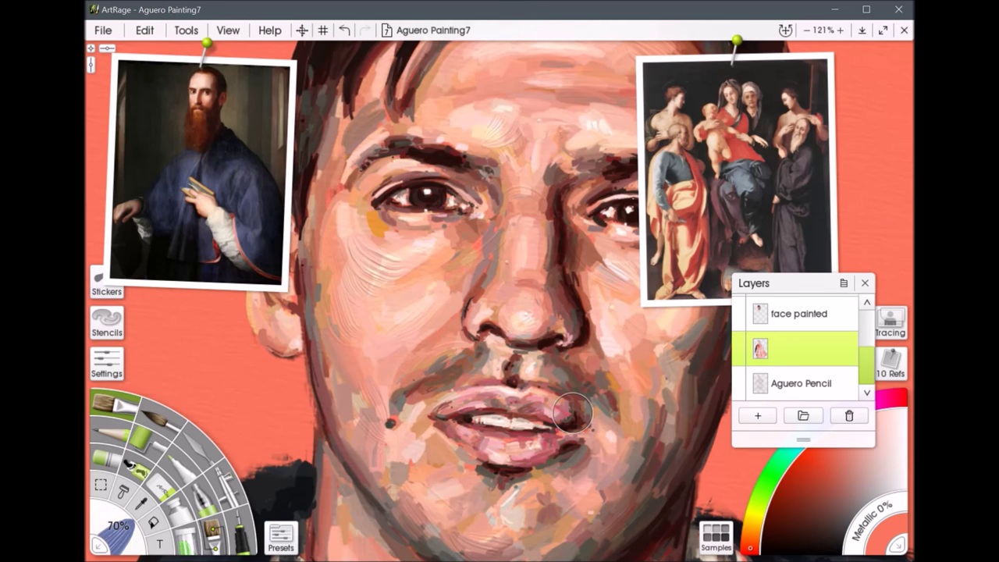
Step: Undo the trial brush strokes on the face one after another
left_click(344, 30)
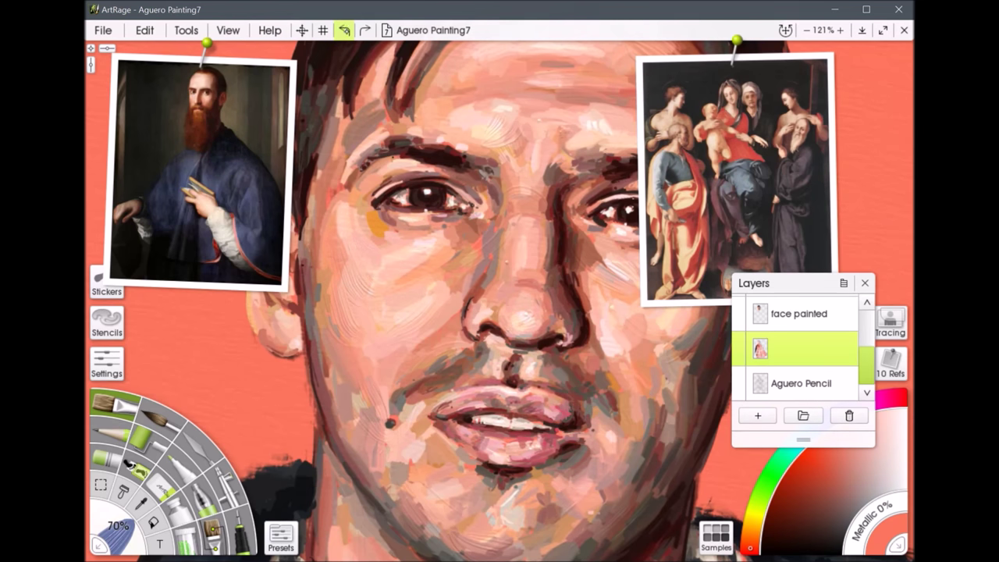
left_click(349, 28)
left_click(345, 32)
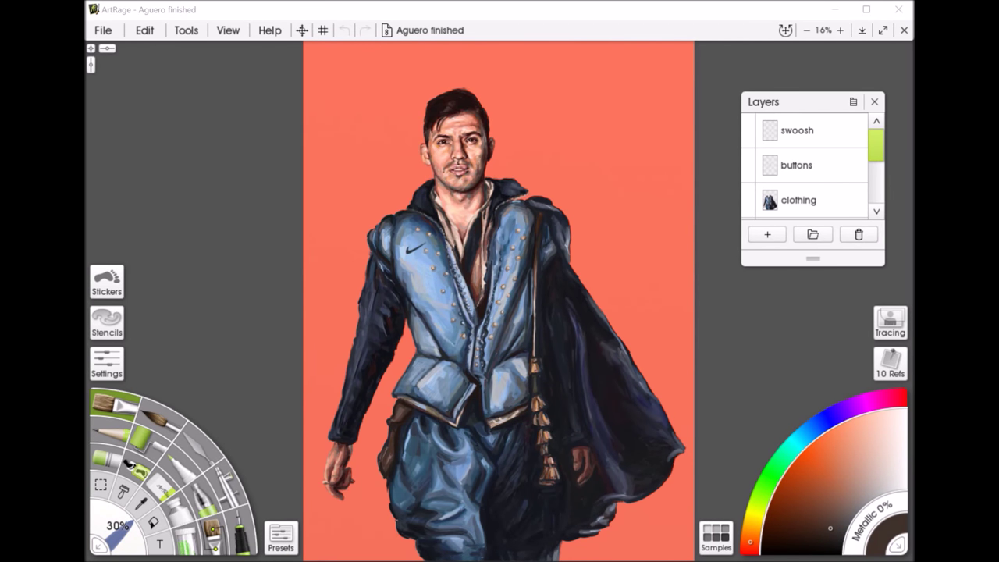
Step: Look through the layers of Aguero finished, from swoosh, buttons and clothing down to Aguero Pencil
mouse_move(841, 125)
scroll(498, 293, "up", 1)
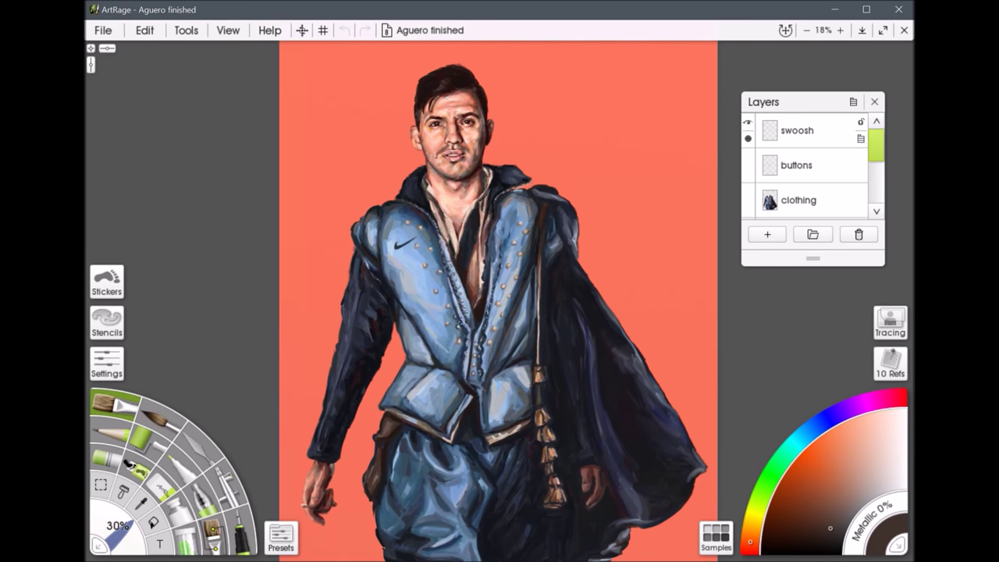
left_click_drag(874, 156, 878, 194)
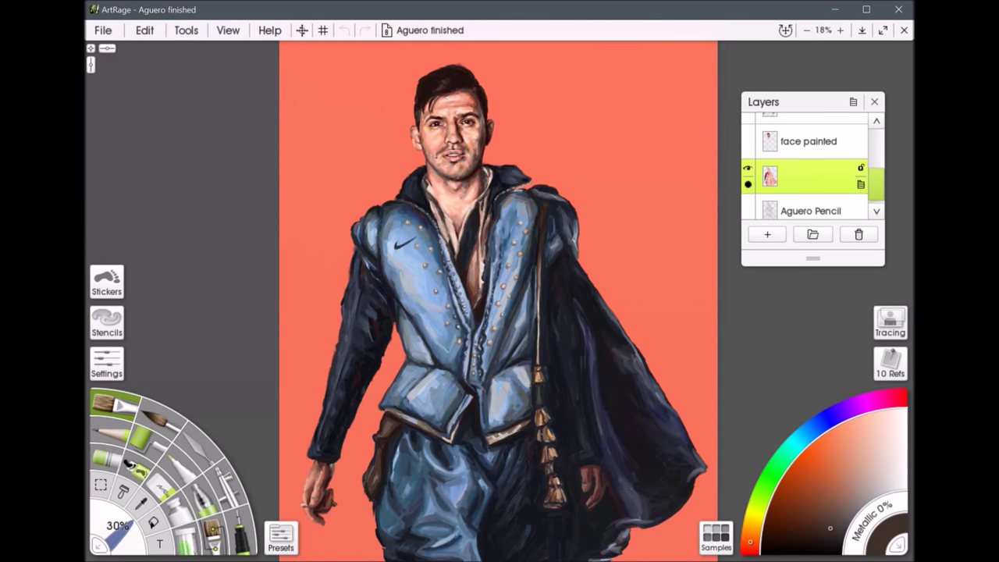
Step: Examine the finished painting up close at the face and jacket, and as a whole figure
scroll(509, 337, "up", 6)
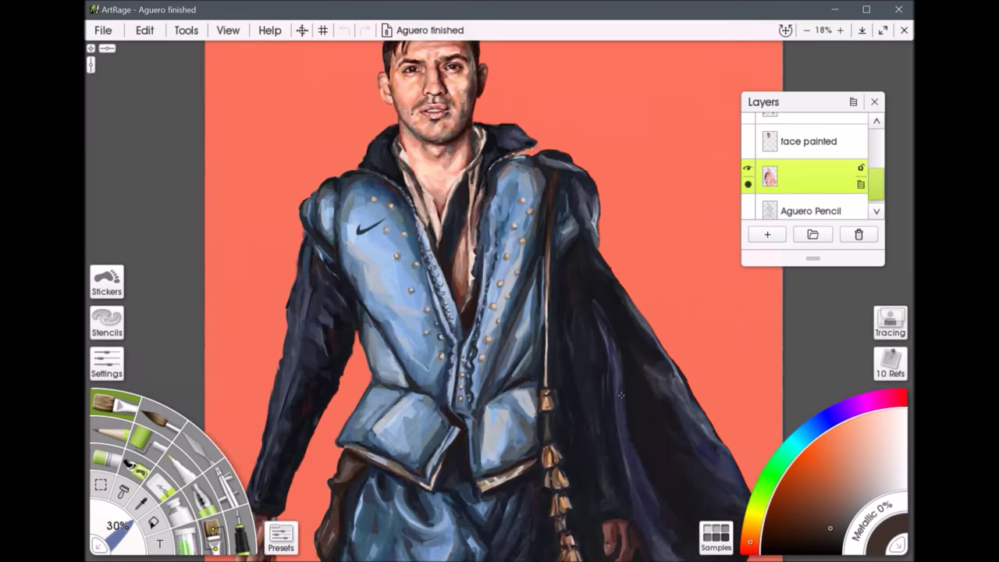
left_click_drag(660, 338, 560, 495)
scroll(499, 301, "up", 6)
scroll(409, 415, "up", 5)
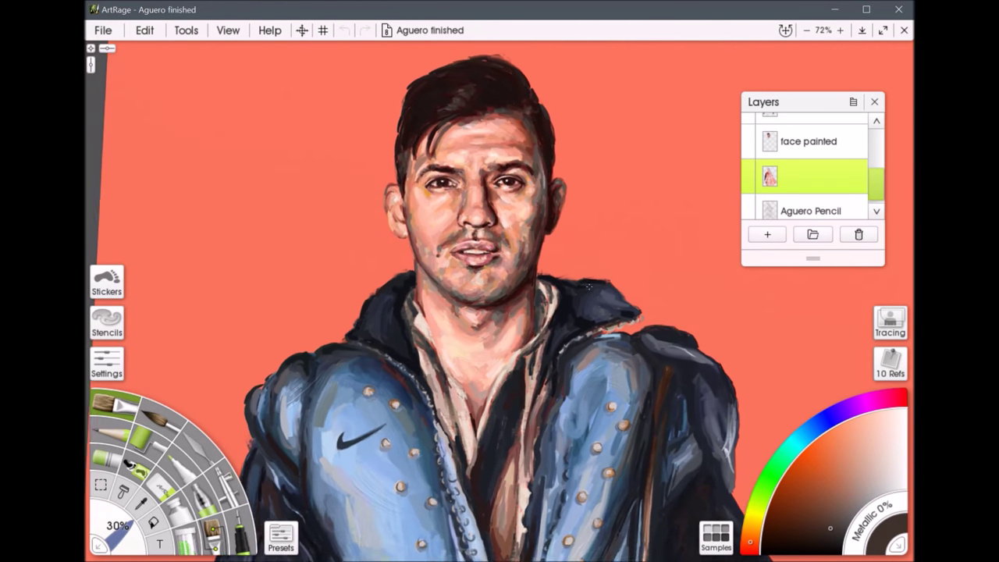
scroll(589, 287, "down", 4)
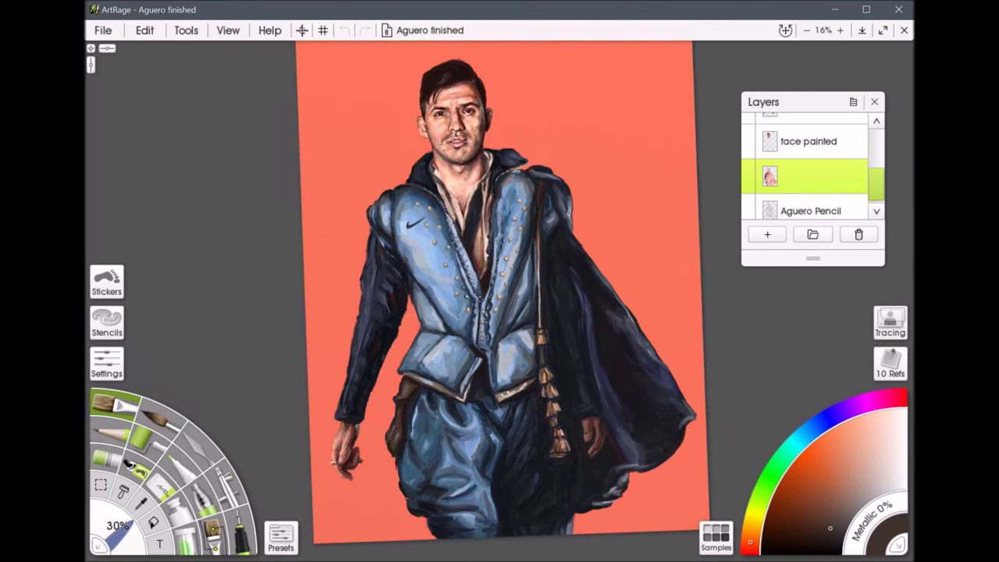
scroll(479, 298, "up", 3)
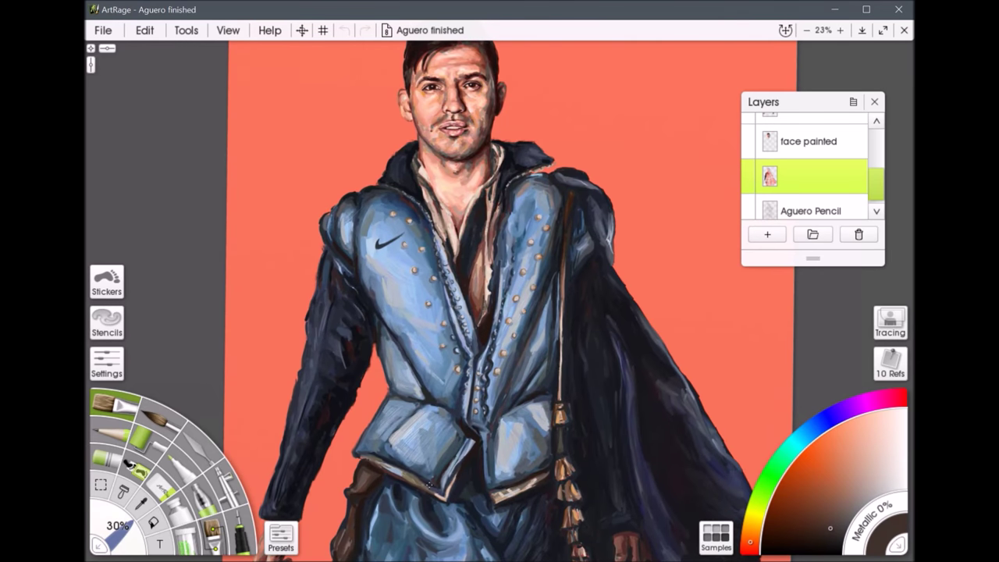
left_click_drag(629, 284, 627, 375)
Step: Start exporting Aguero finished as an image file and choose Photoshop PSD (*.psd) as the file type
left_click(103, 30)
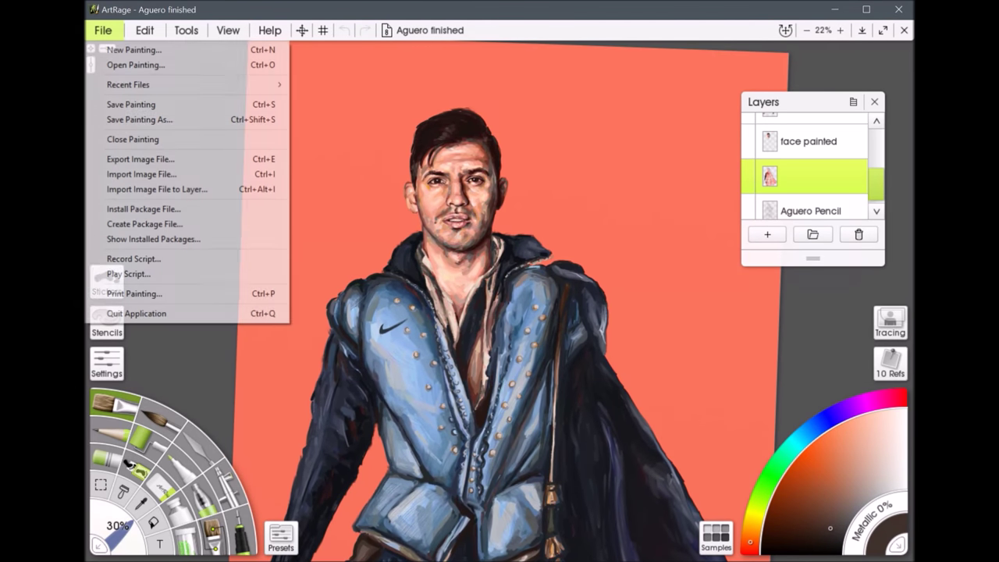
left_click(159, 159)
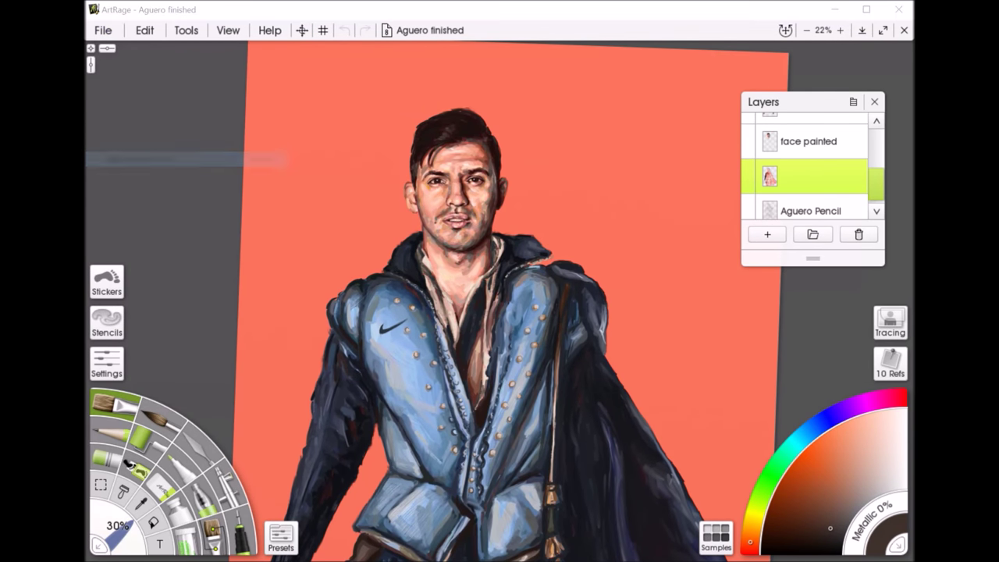
left_click(693, 496)
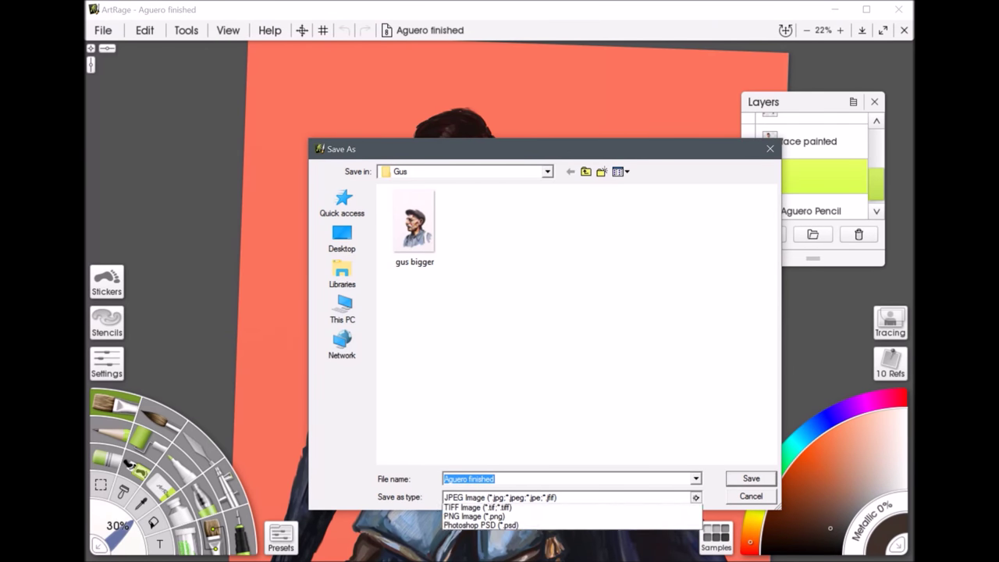
left_click(508, 553)
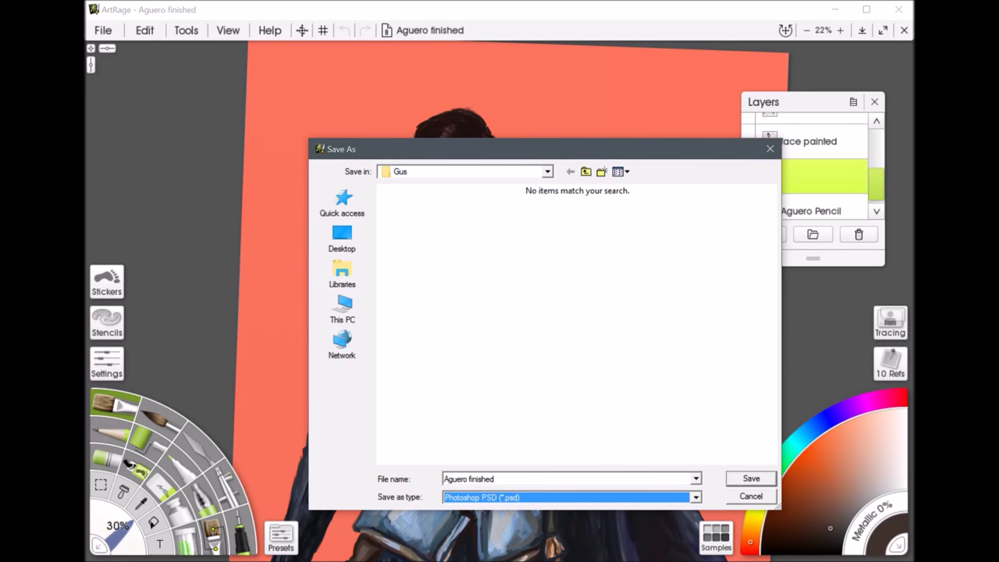
left_click_drag(660, 153, 573, 122)
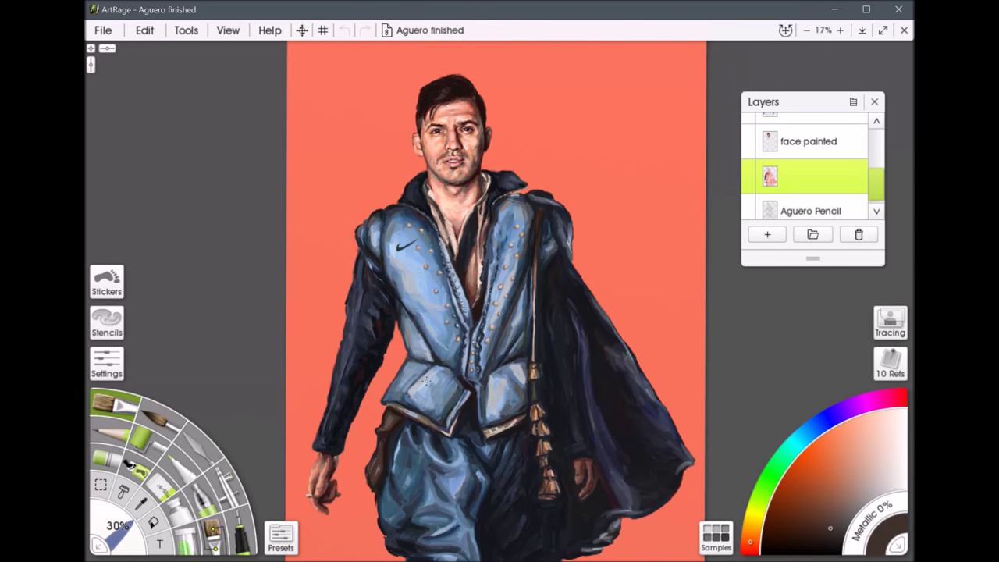
Step: Switch through the neighbouring brush and palette knife tools, and return to the Oil Brush
left_click(157, 425)
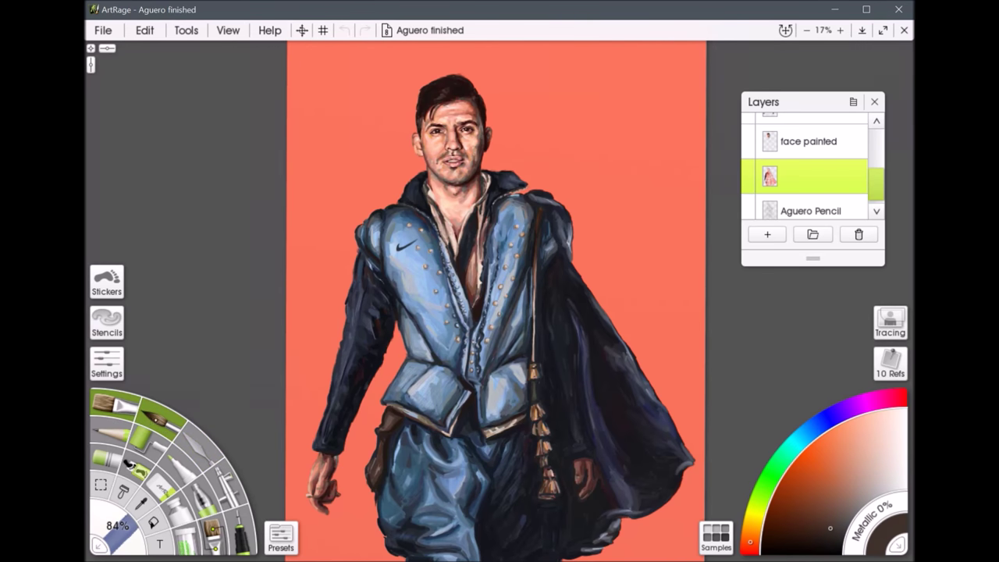
left_click(187, 451)
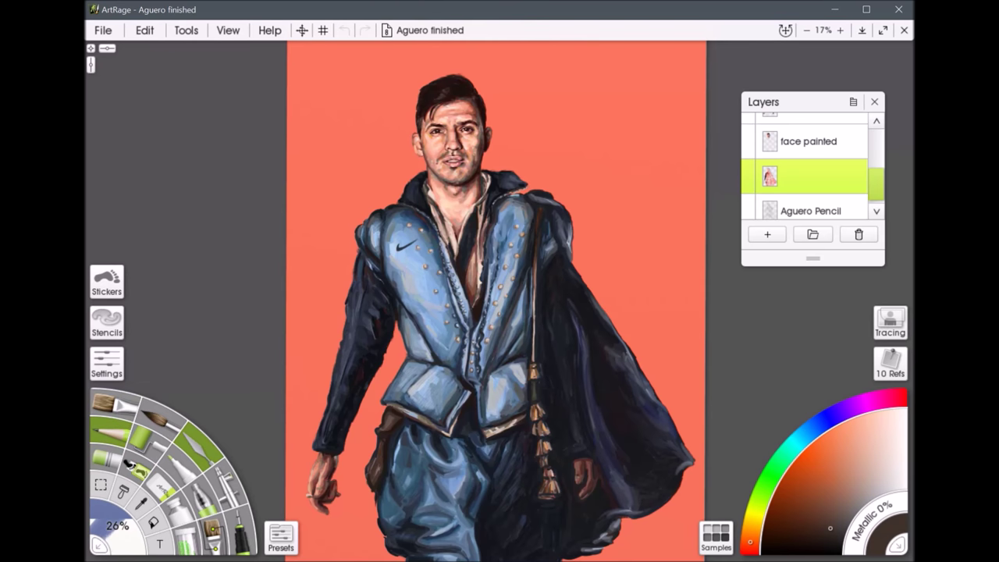
left_click(113, 402)
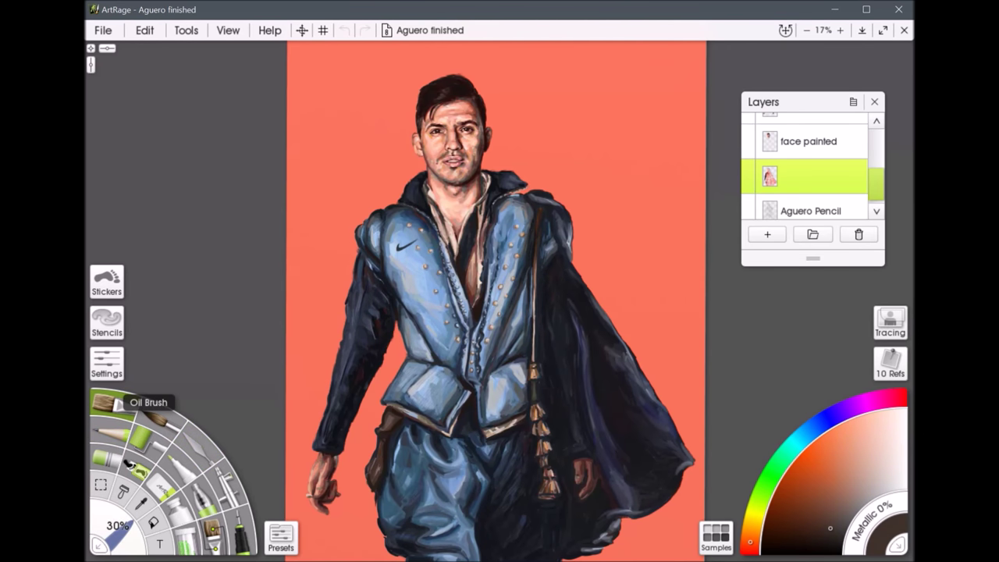